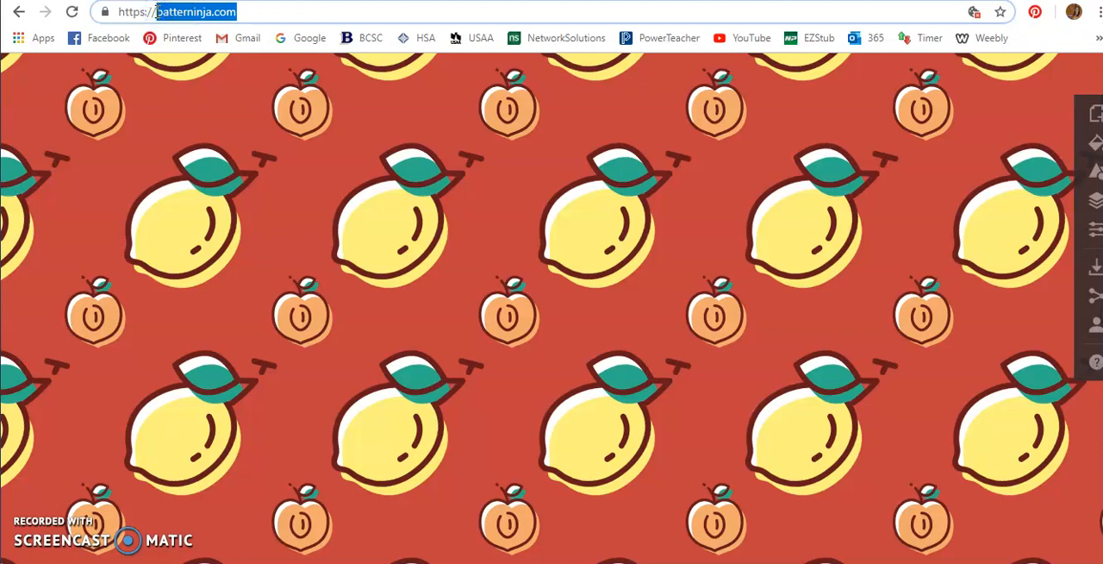
{"action": "left_click", "coordinate": [197, 13]}
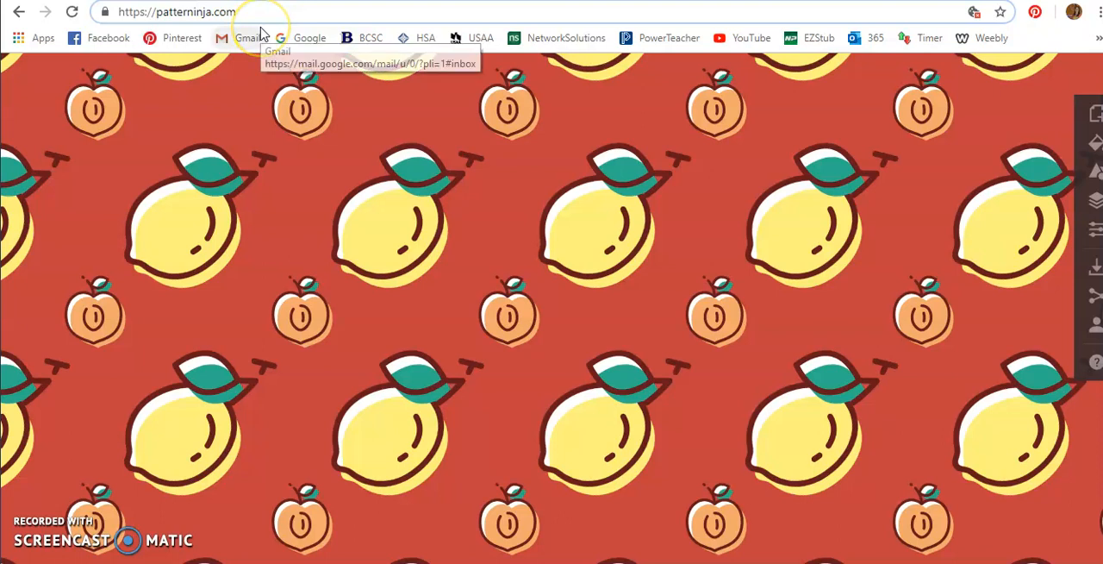
{"action": "left_click", "coordinate": [355, 143]}
{"action": "left_click_drag", "start_coordinate": [240, 16], "coordinate": [141, 14]}
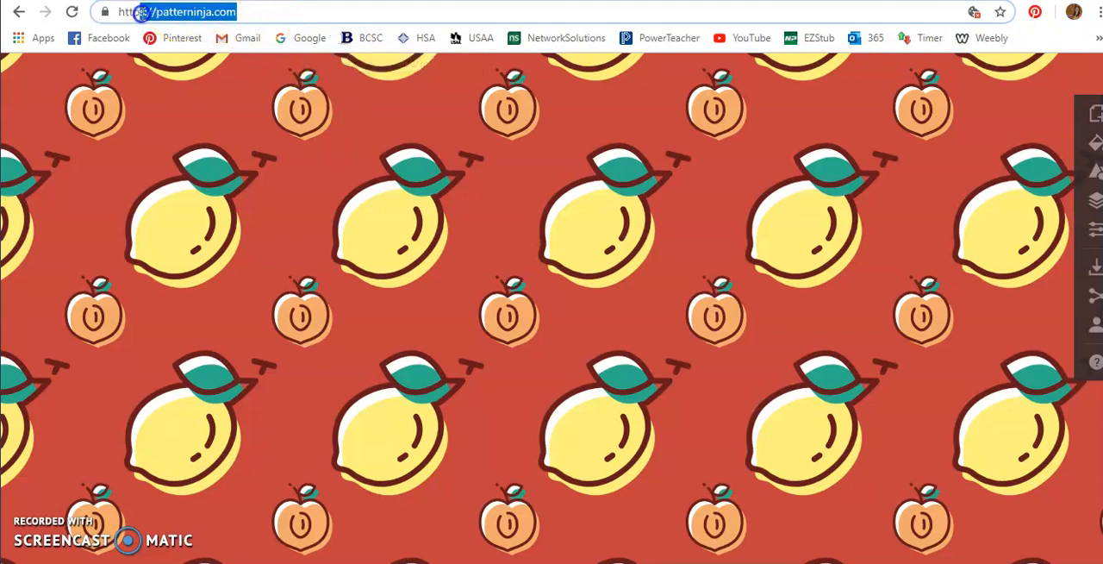
{"action": "left_click", "coordinate": [337, 205]}
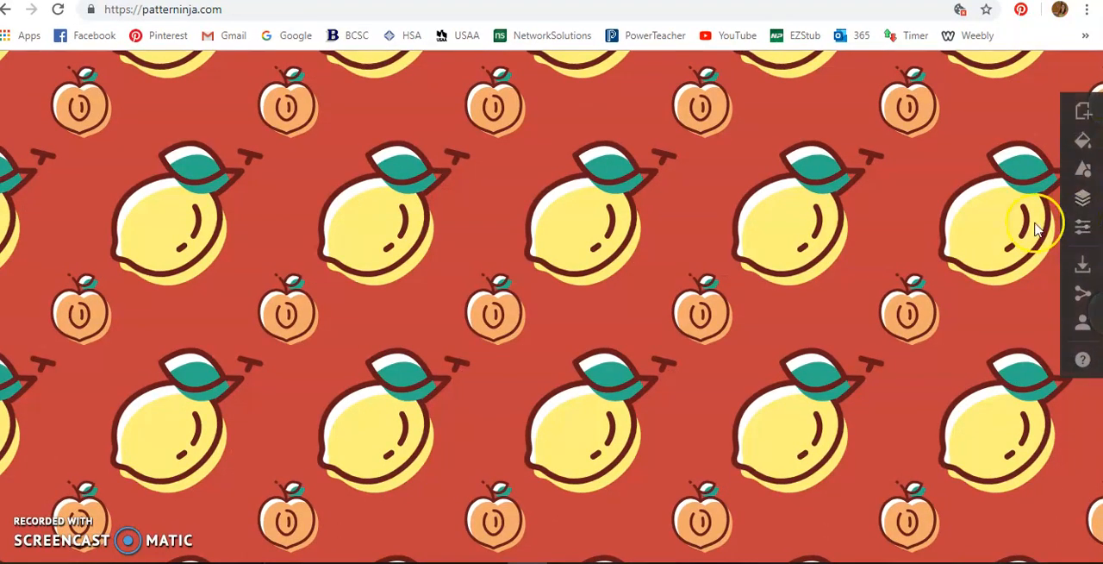
Step: Start a new blank pattern and set its background color to the dark green 187D2C at 100 % opacity
{"action": "left_click", "coordinate": [1083, 120]}
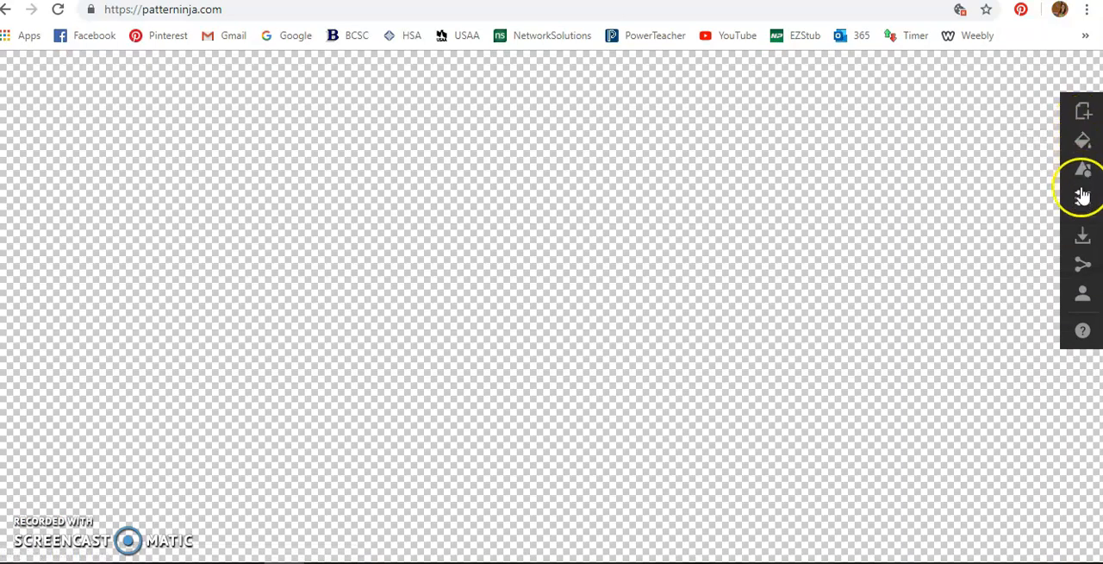
{"action": "left_click", "coordinate": [1084, 140]}
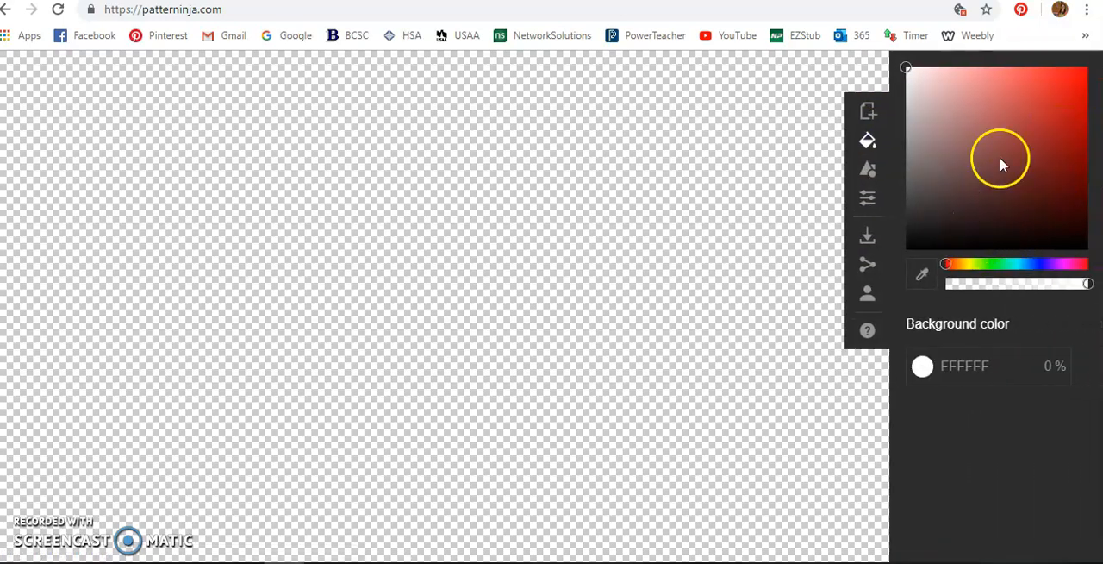
{"action": "left_click_drag", "start_coordinate": [948, 265], "coordinate": [1027, 270]}
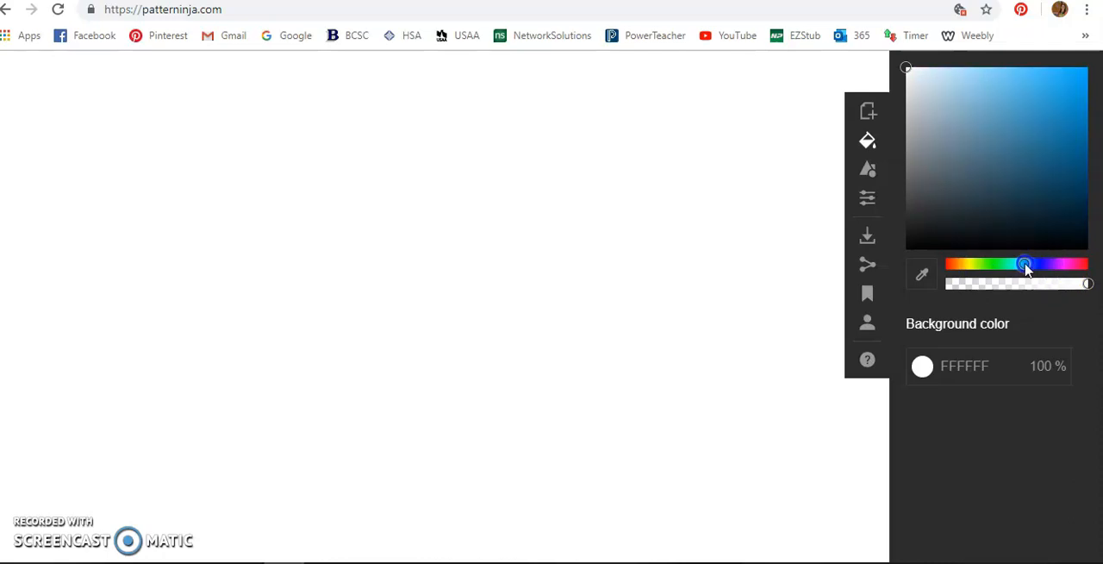
{"action": "left_click", "coordinate": [1053, 161]}
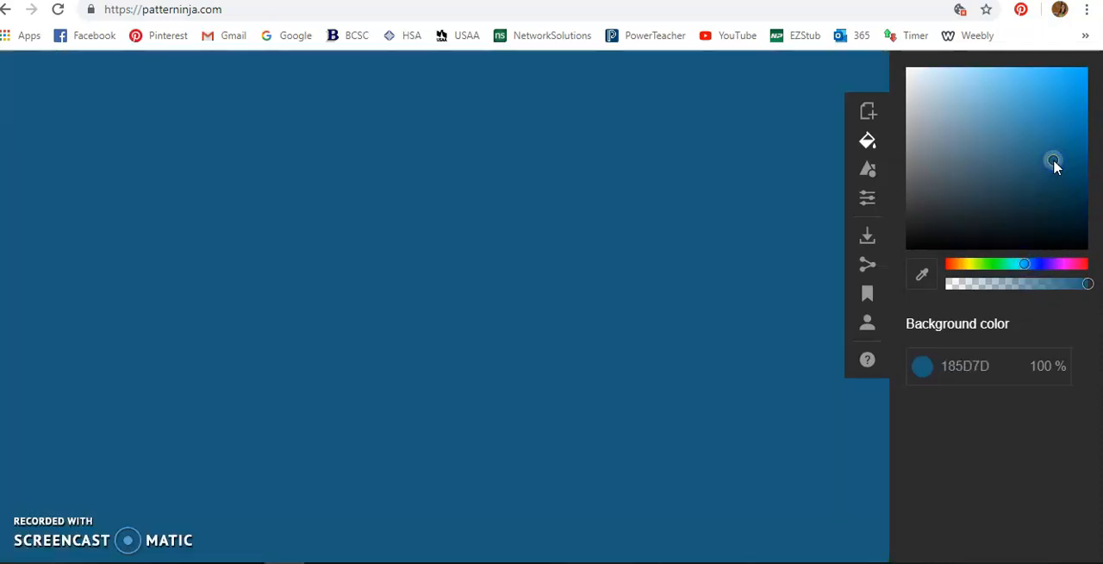
{"action": "mouse_move", "coordinate": [1025, 267]}
{"action": "left_mouse_down"}
{"action": "mouse_move", "coordinate": [988, 267]}
{"action": "mouse_move", "coordinate": [1076, 267]}
{"action": "mouse_move", "coordinate": [1004, 267]}
{"action": "left_mouse_up"}
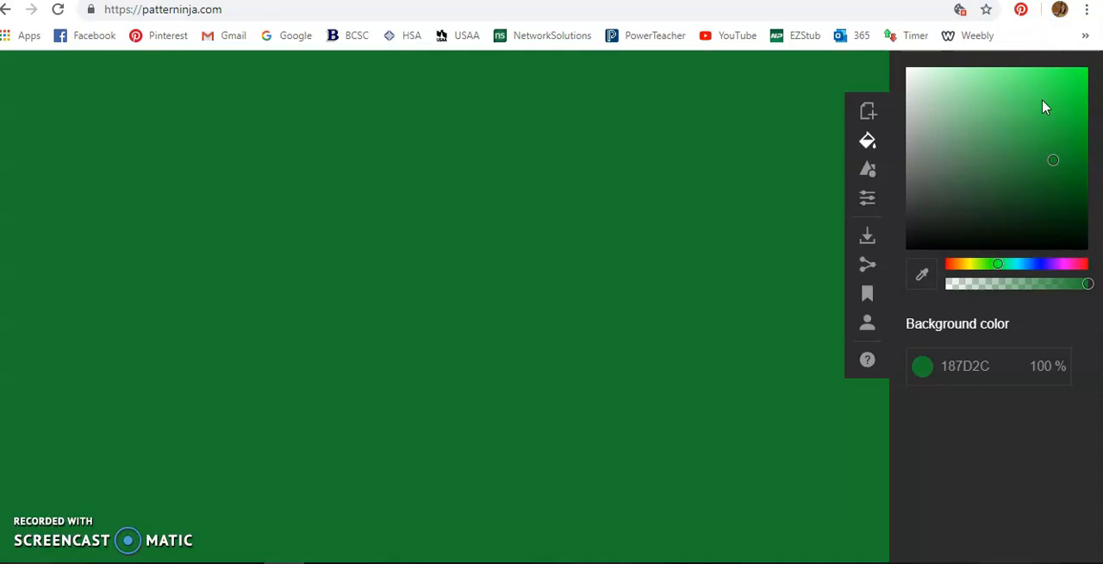
Step: Browse the image library and add the white six-petal flower with a round hole in each petal to the pattern
{"action": "left_click", "coordinate": [871, 174]}
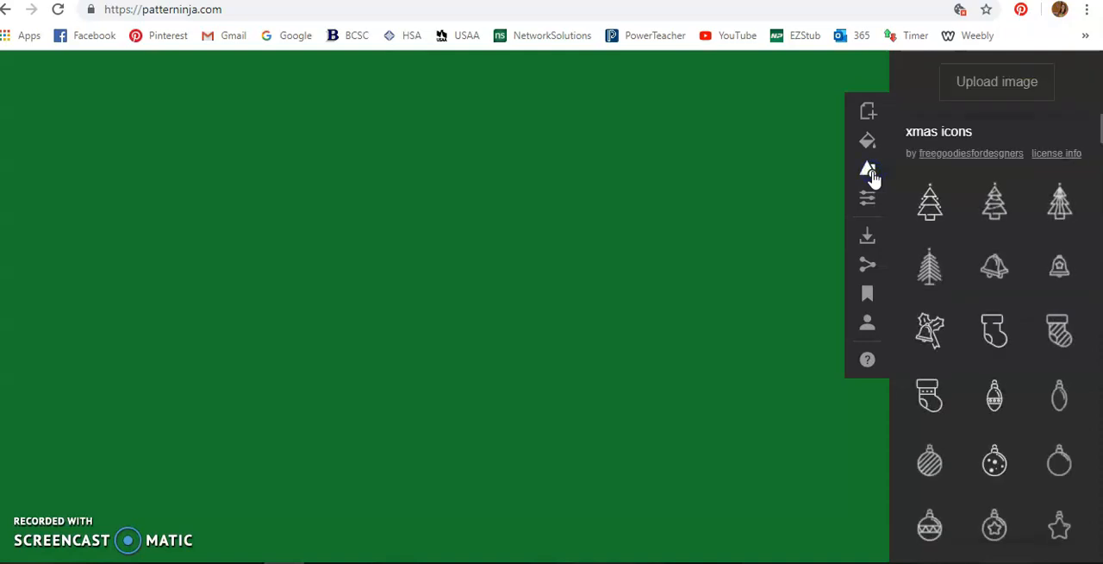
{"action": "scroll", "coordinate": [1011, 181], "scroll_direction": "down", "scroll_amount": 1}
{"action": "scroll", "coordinate": [1012, 181], "scroll_direction": "down", "scroll_amount": 5}
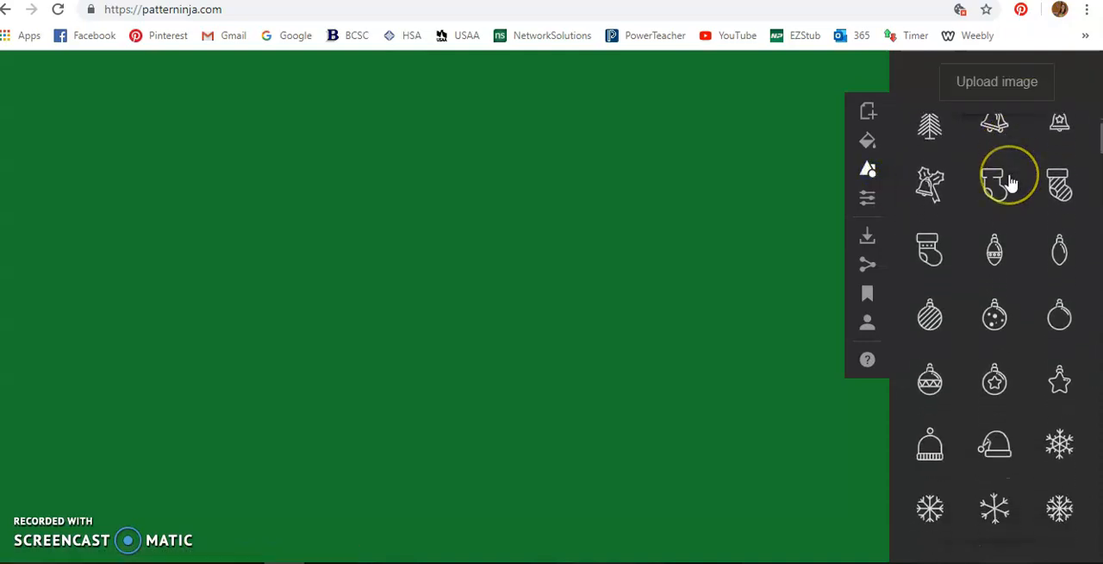
{"action": "scroll", "coordinate": [1011, 184], "scroll_direction": "down", "scroll_amount": 3}
{"action": "left_click", "coordinate": [1018, 244]}
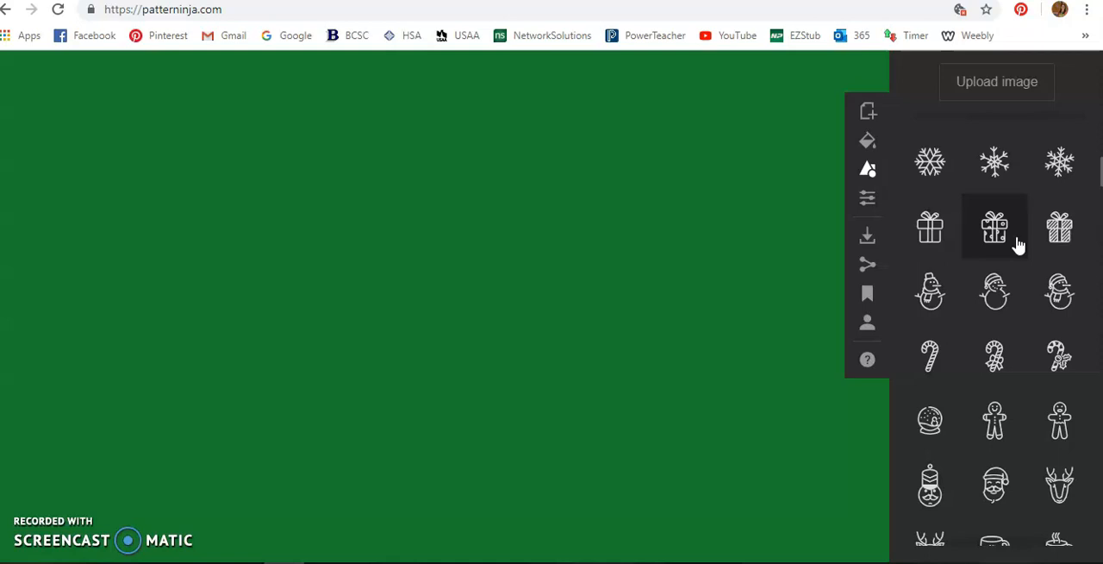
{"action": "scroll", "coordinate": [1018, 246], "scroll_direction": "down", "scroll_amount": 6}
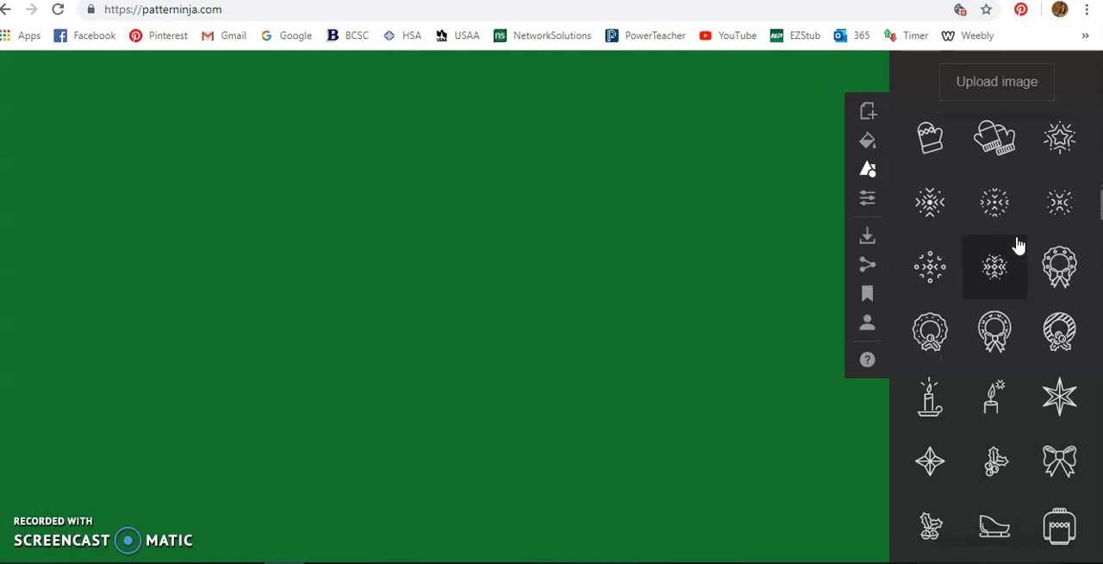
{"action": "scroll", "coordinate": [1018, 246], "scroll_direction": "down", "scroll_amount": 15}
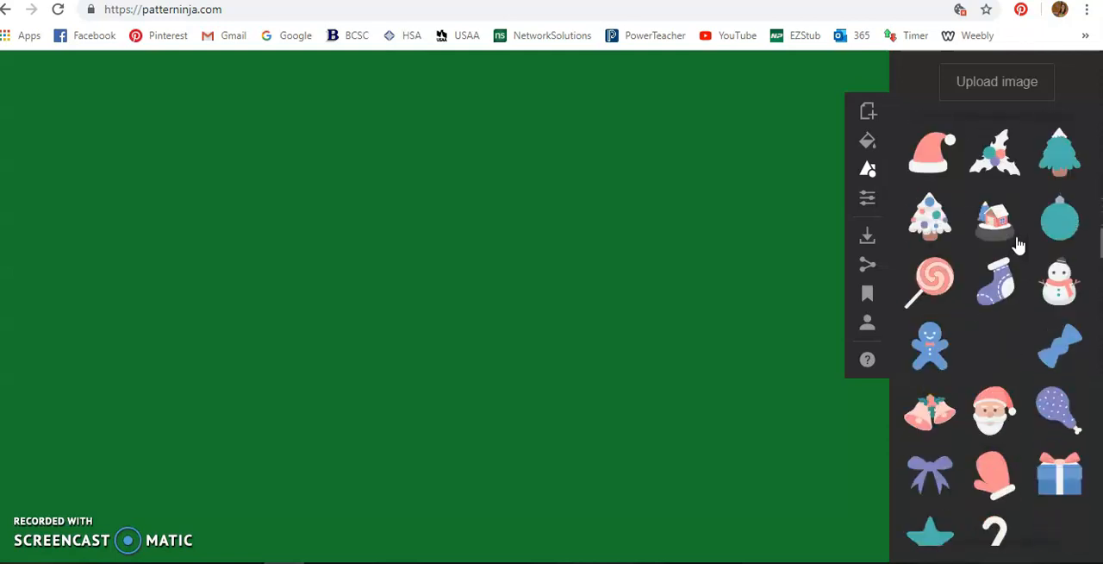
{"action": "scroll", "coordinate": [1018, 246], "scroll_direction": "down", "scroll_amount": 1}
{"action": "scroll", "coordinate": [1018, 246], "scroll_direction": "up", "scroll_amount": 1}
{"action": "left_click", "coordinate": [938, 162]}
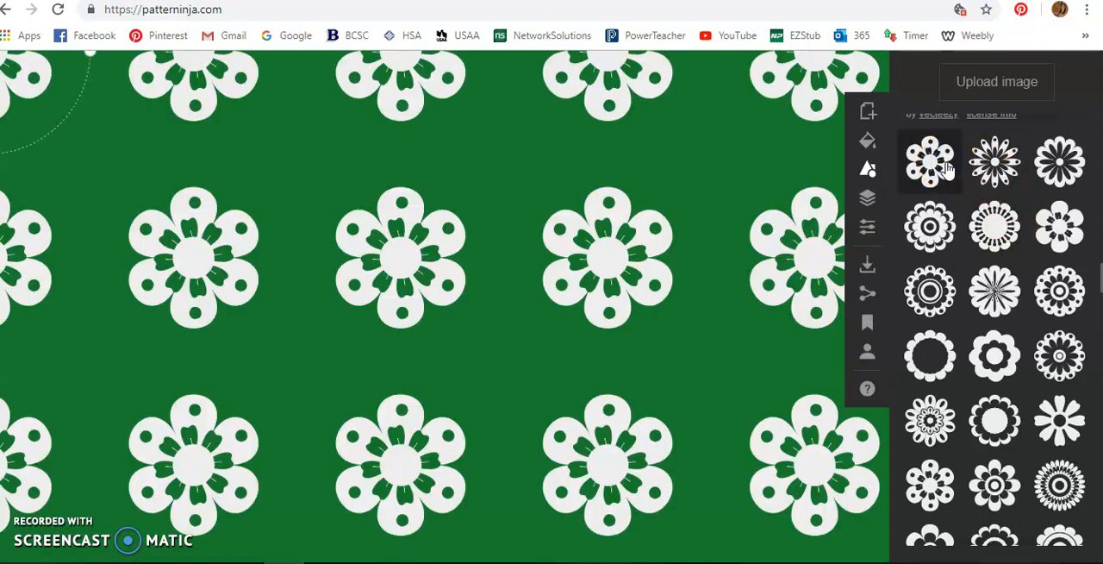
{"action": "left_click", "coordinate": [927, 164]}
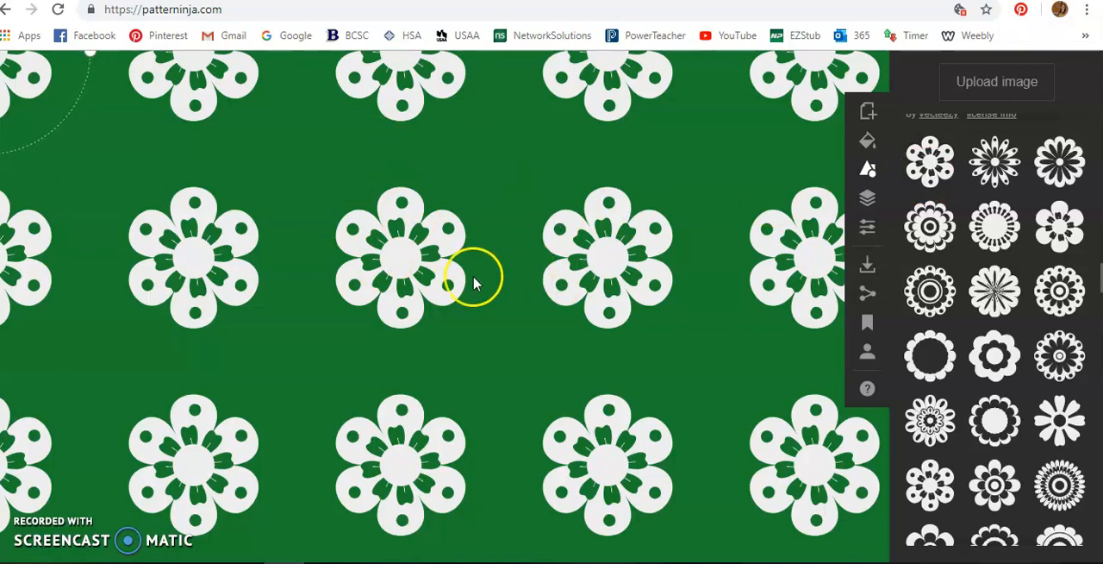
Step: Reposition the flower near the middle of the canvas, shrink and rotate it slightly, and show the layer list
{"action": "left_click_drag", "start_coordinate": [428, 252], "coordinate": [546, 310]}
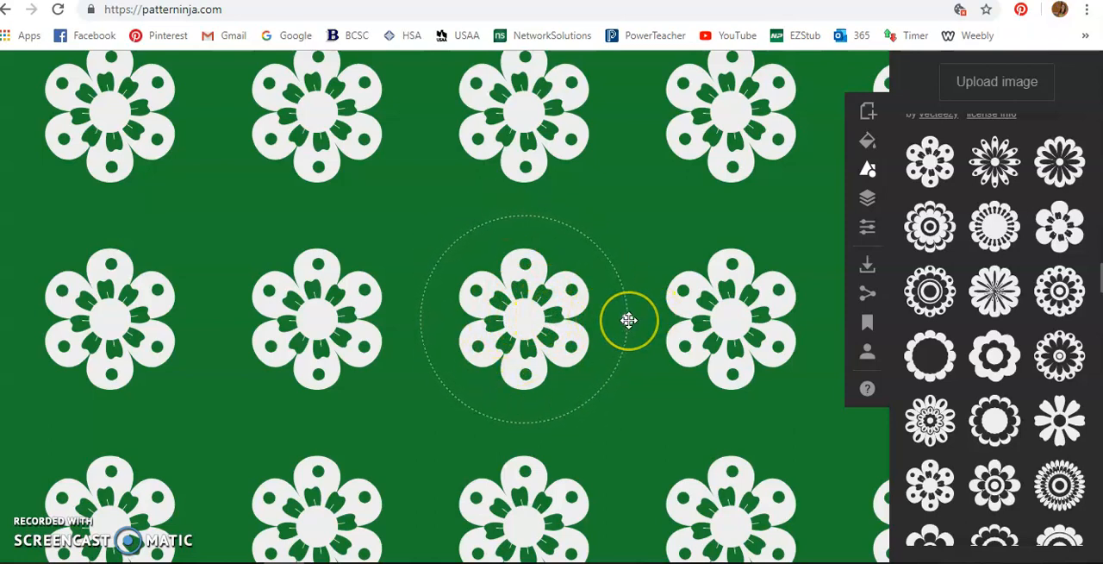
{"action": "left_click_drag", "start_coordinate": [629, 320], "coordinate": [615, 288]}
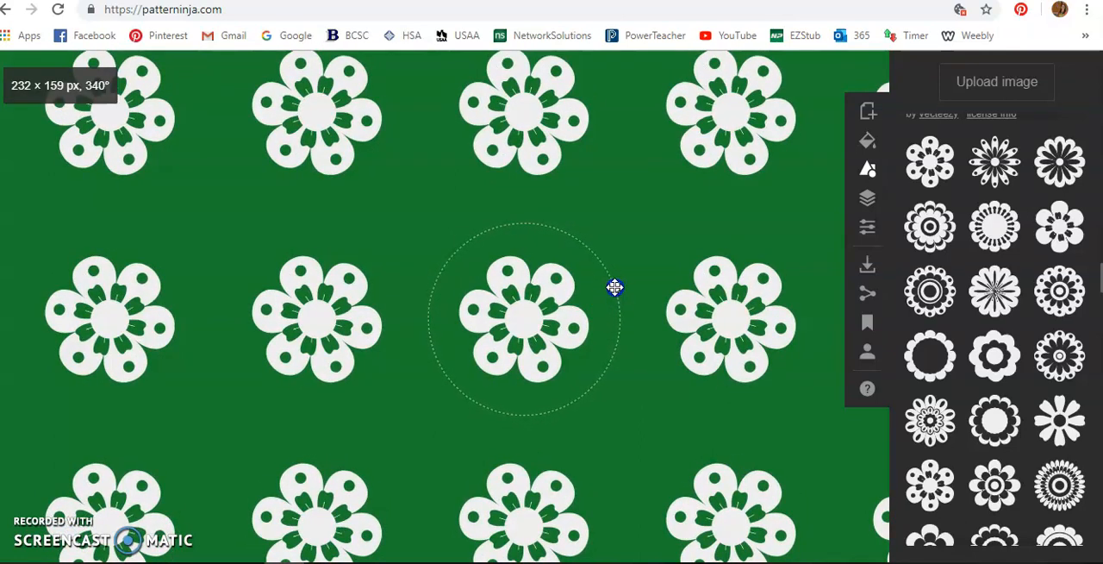
{"action": "left_click", "coordinate": [867, 198]}
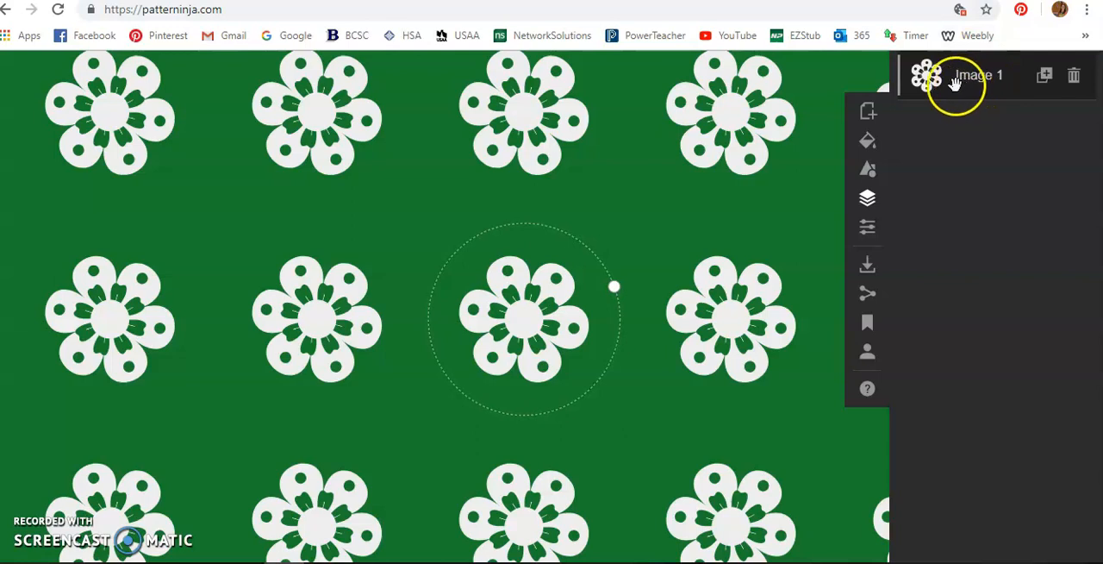
Step: Add the strawberry from the Fruit and vegetable image set to the pattern
{"action": "left_click", "coordinate": [868, 176]}
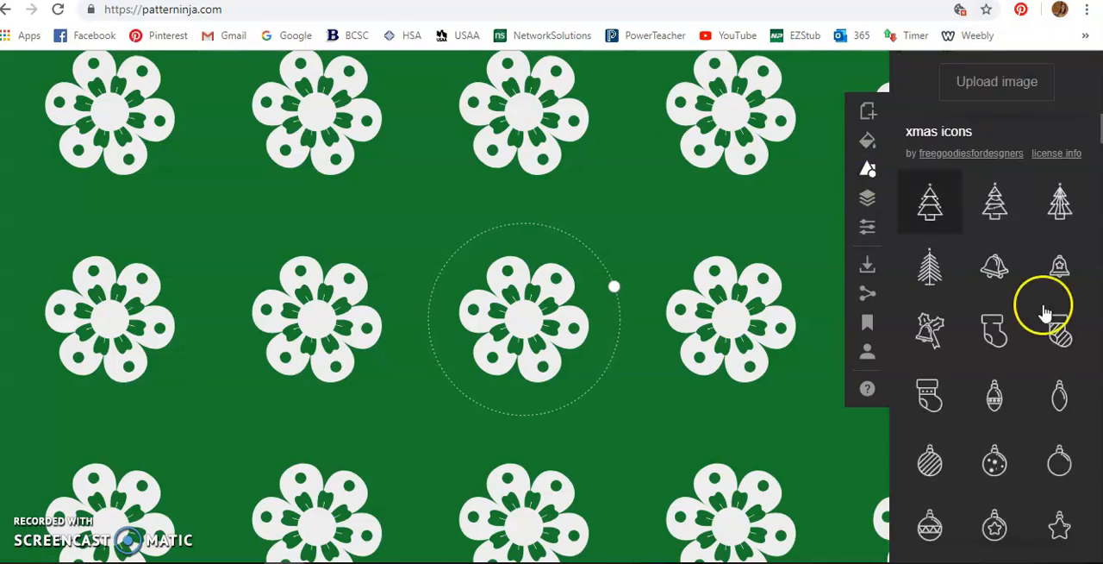
{"action": "scroll", "coordinate": [1035, 322], "scroll_direction": "down", "scroll_amount": 2}
{"action": "scroll", "coordinate": [1035, 322], "scroll_direction": "down", "scroll_amount": 12}
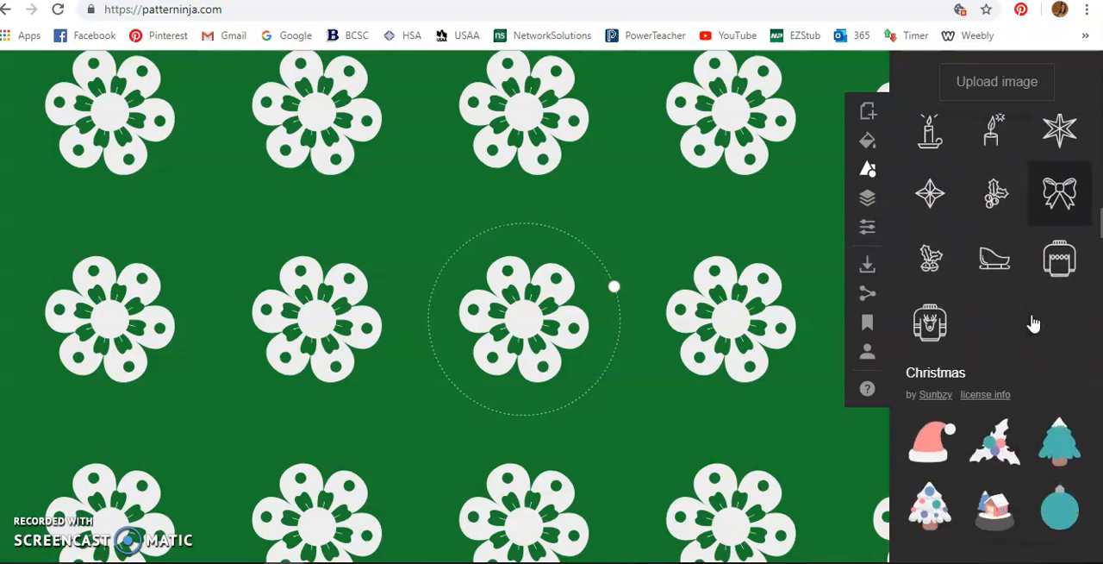
{"action": "scroll", "coordinate": [1034, 321], "scroll_direction": "down", "scroll_amount": 7}
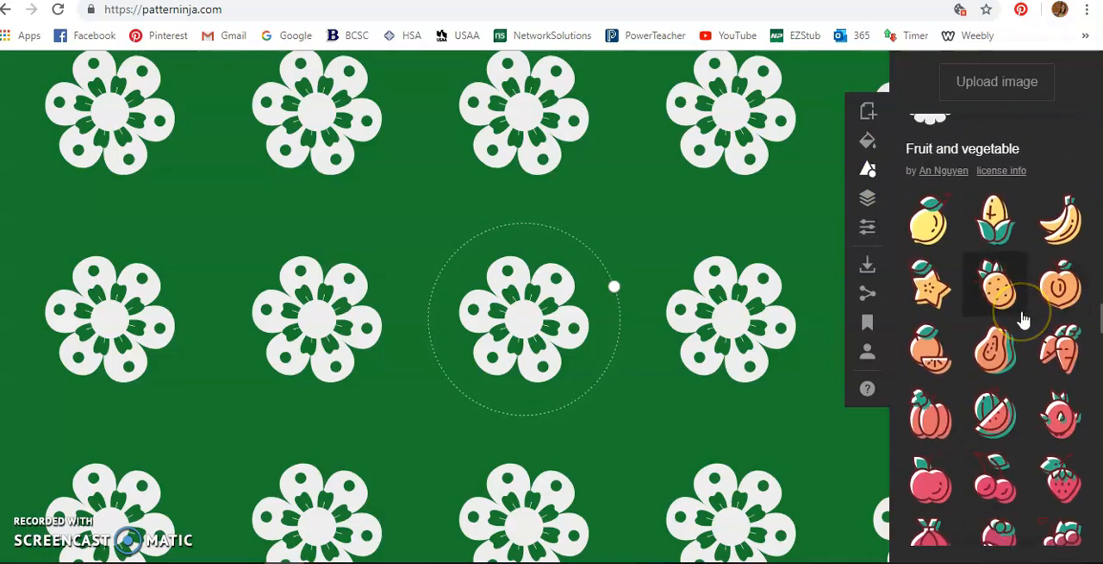
{"action": "scroll", "coordinate": [1022, 318], "scroll_direction": "down", "scroll_amount": 1}
{"action": "scroll", "coordinate": [1022, 318], "scroll_direction": "down", "scroll_amount": 1}
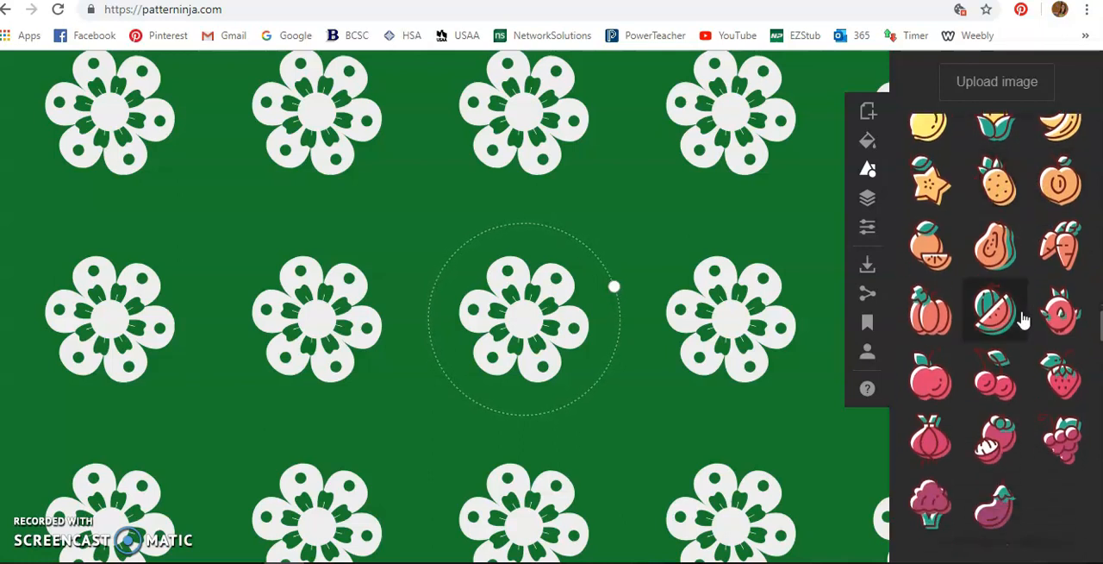
{"action": "left_click", "coordinate": [1041, 358]}
{"action": "left_click", "coordinate": [1056, 367]}
Step: Shrink the strawberry to about a third of its size and place it in the green gap between the flowers
{"action": "left_click", "coordinate": [691, 207]}
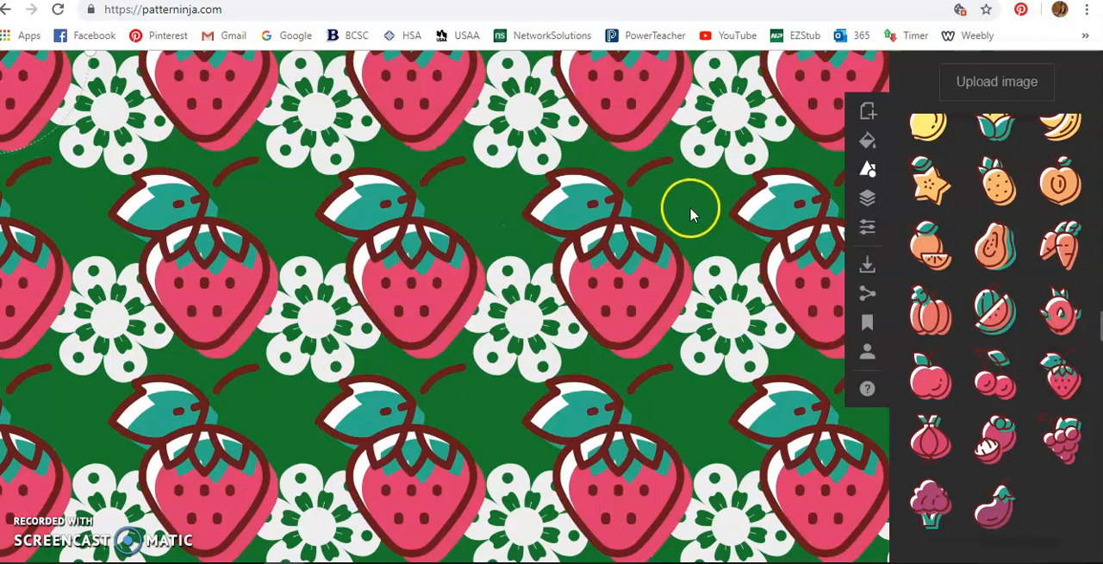
{"action": "left_click_drag", "start_coordinate": [645, 252], "coordinate": [638, 197]}
{"action": "left_click_drag", "start_coordinate": [709, 203], "coordinate": [627, 217]}
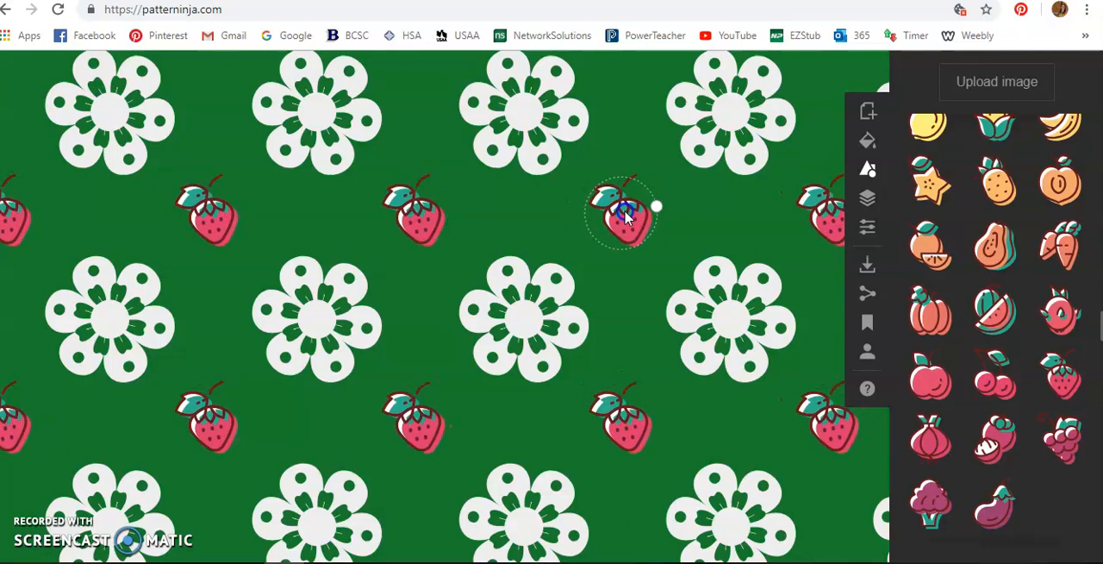
Step: Examine the flower and strawberry repeat at smaller and larger zoom levels and review its layers
{"action": "scroll", "coordinate": [650, 224], "scroll_direction": "up", "scroll_amount": 1}
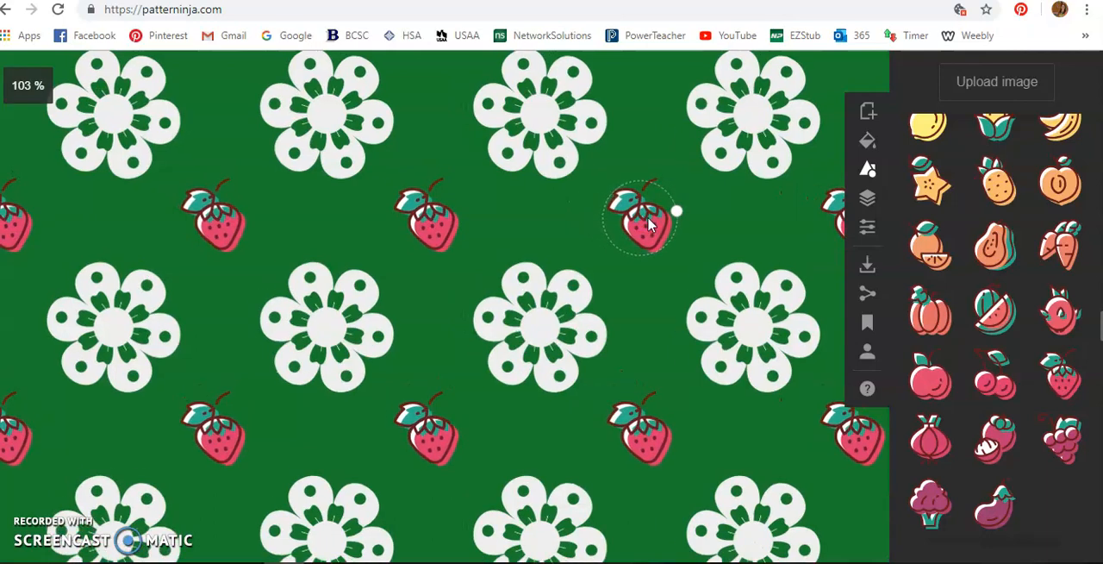
{"action": "scroll", "coordinate": [650, 224], "scroll_direction": "down", "scroll_amount": 1}
{"action": "scroll", "coordinate": [650, 224], "scroll_direction": "down", "scroll_amount": 1}
{"action": "scroll", "coordinate": [650, 224], "scroll_direction": "down", "scroll_amount": 1}
{"action": "scroll", "coordinate": [650, 224], "scroll_direction": "up", "scroll_amount": 1}
{"action": "scroll", "coordinate": [649, 224], "scroll_direction": "down", "scroll_amount": 1}
{"action": "scroll", "coordinate": [650, 227], "scroll_direction": "up", "scroll_amount": 1}
{"action": "scroll", "coordinate": [651, 226], "scroll_direction": "down", "scroll_amount": 2}
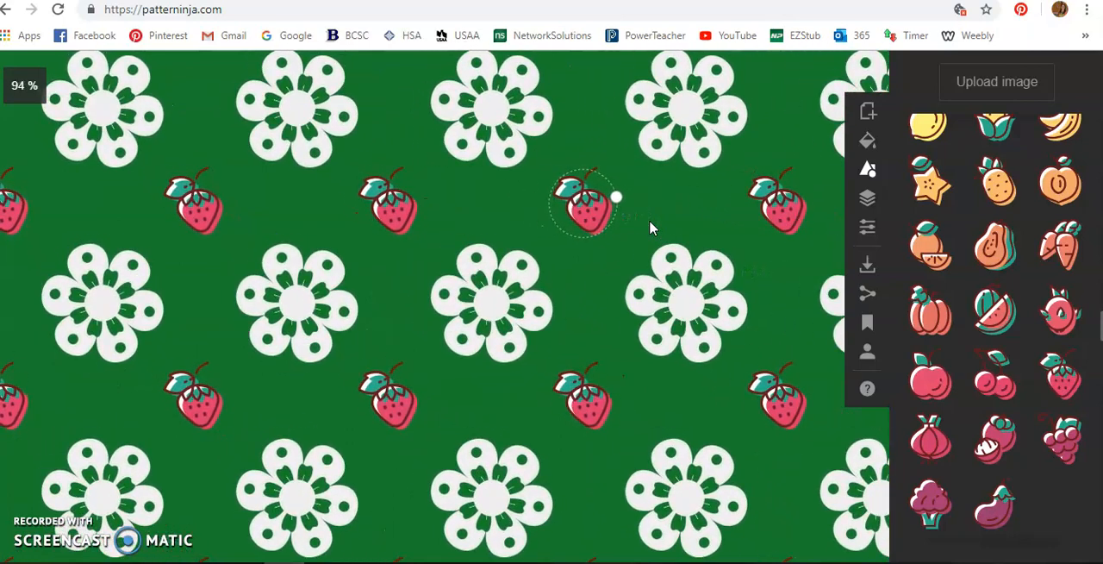
{"action": "scroll", "coordinate": [650, 227], "scroll_direction": "up", "scroll_amount": 1}
{"action": "scroll", "coordinate": [649, 226], "scroll_direction": "up", "scroll_amount": 2}
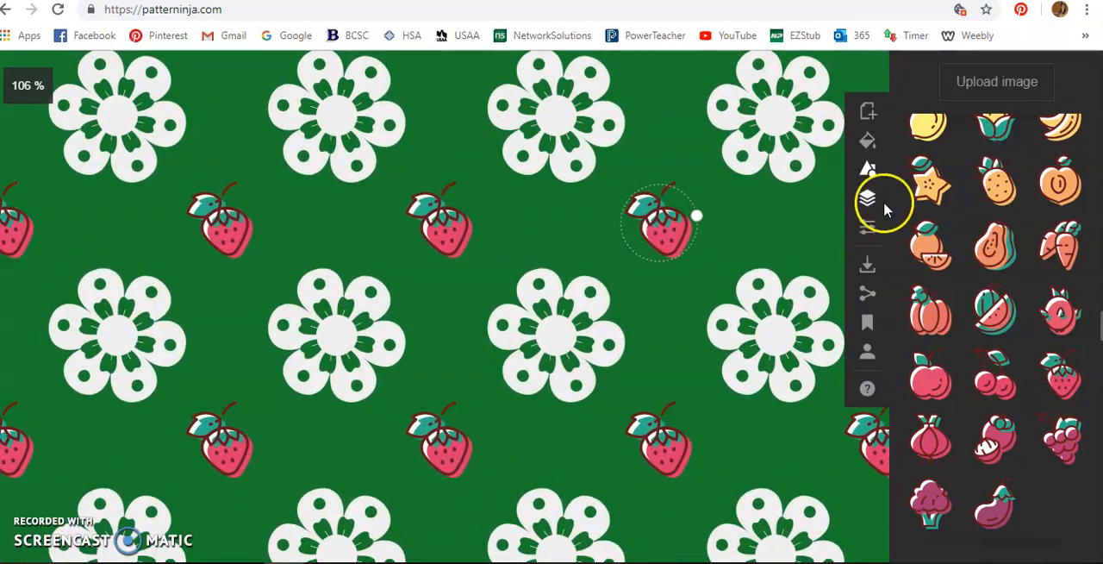
{"action": "left_click", "coordinate": [870, 205]}
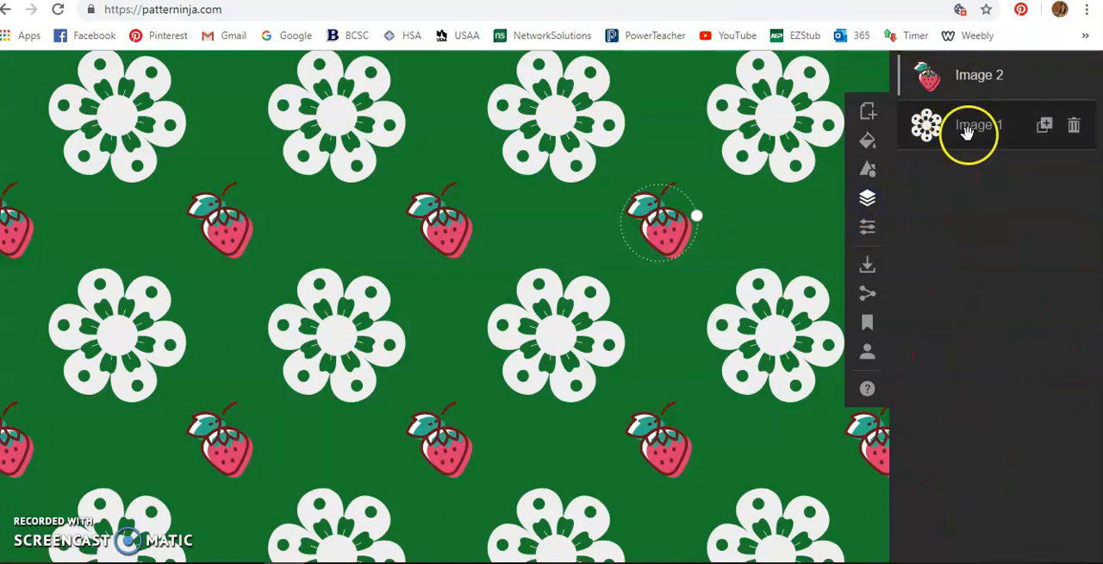
Step: Add a white snowflake with a star-shaped center from the xmas icons set to the pattern
{"action": "left_click", "coordinate": [872, 174]}
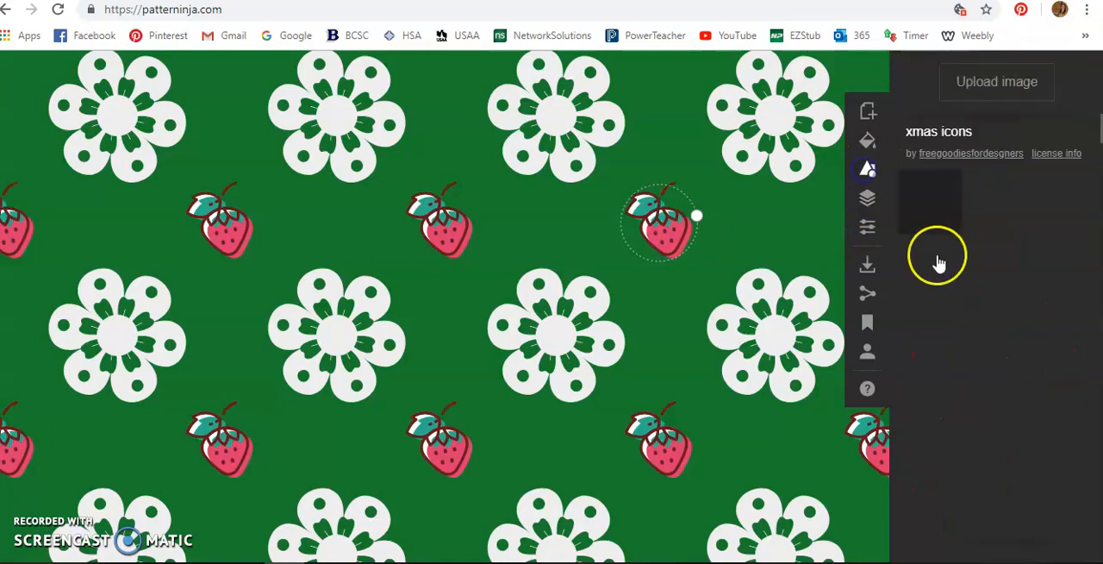
{"action": "scroll", "coordinate": [987, 321], "scroll_direction": "down", "scroll_amount": 2}
{"action": "scroll", "coordinate": [987, 323], "scroll_direction": "down", "scroll_amount": 5}
{"action": "scroll", "coordinate": [987, 323], "scroll_direction": "up", "scroll_amount": 3}
{"action": "scroll", "coordinate": [988, 324], "scroll_direction": "up", "scroll_amount": 2}
{"action": "left_click", "coordinate": [995, 306]}
Step: Shrink and rotate the snowflake, and place it so that it partly overlaps the strawberry
{"action": "left_click_drag", "start_coordinate": [815, 242], "coordinate": [641, 235]}
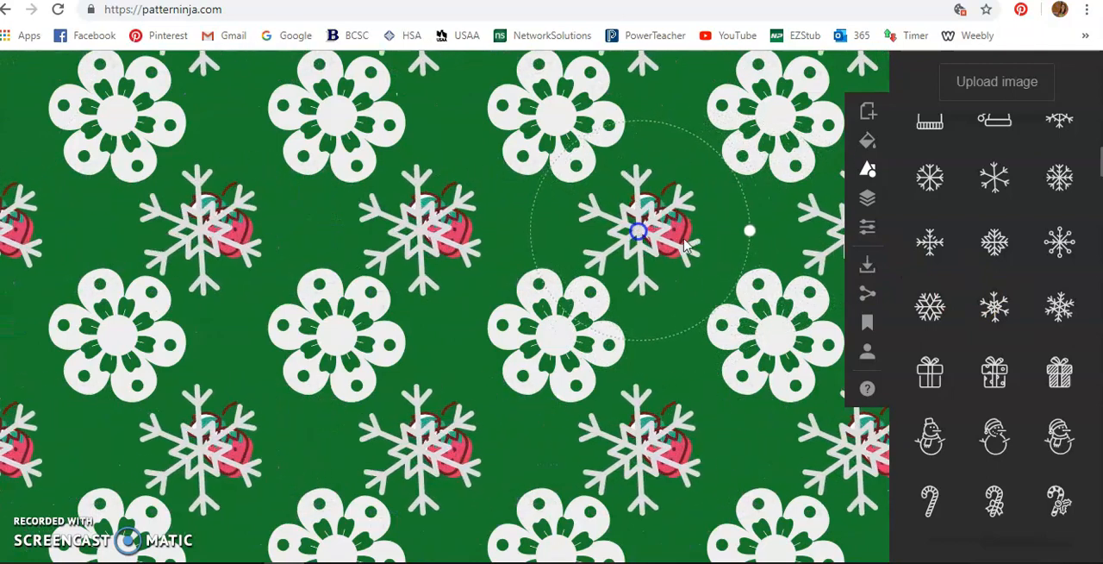
{"action": "left_click_drag", "start_coordinate": [753, 233], "coordinate": [699, 242]}
{"action": "left_click_drag", "start_coordinate": [651, 241], "coordinate": [707, 211]}
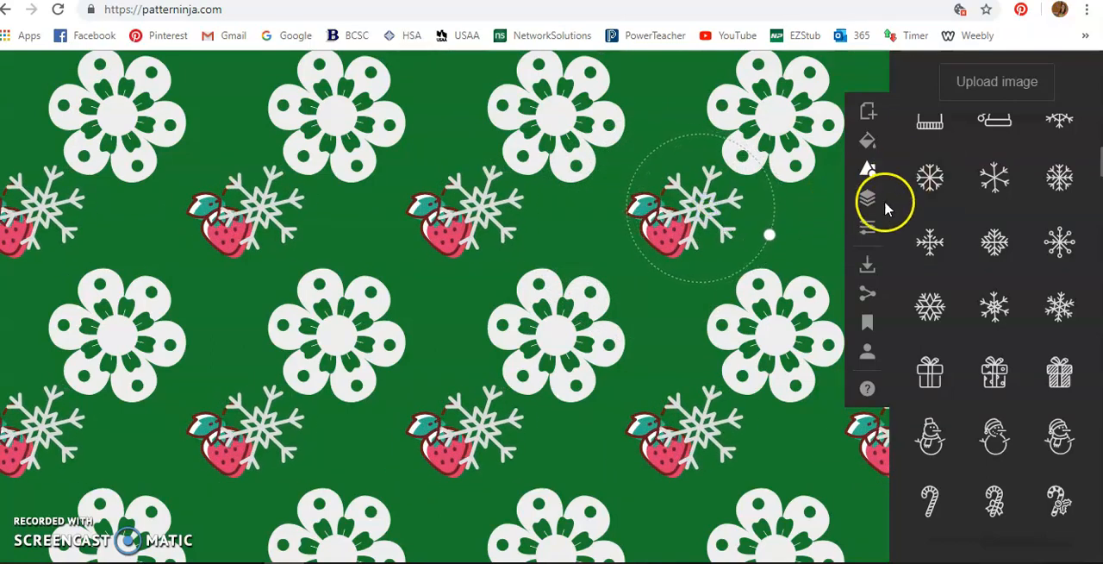
Step: Reorder the layers so the strawberry, Image 2, sits above the snowflake, Image 3
{"action": "left_click", "coordinate": [867, 200]}
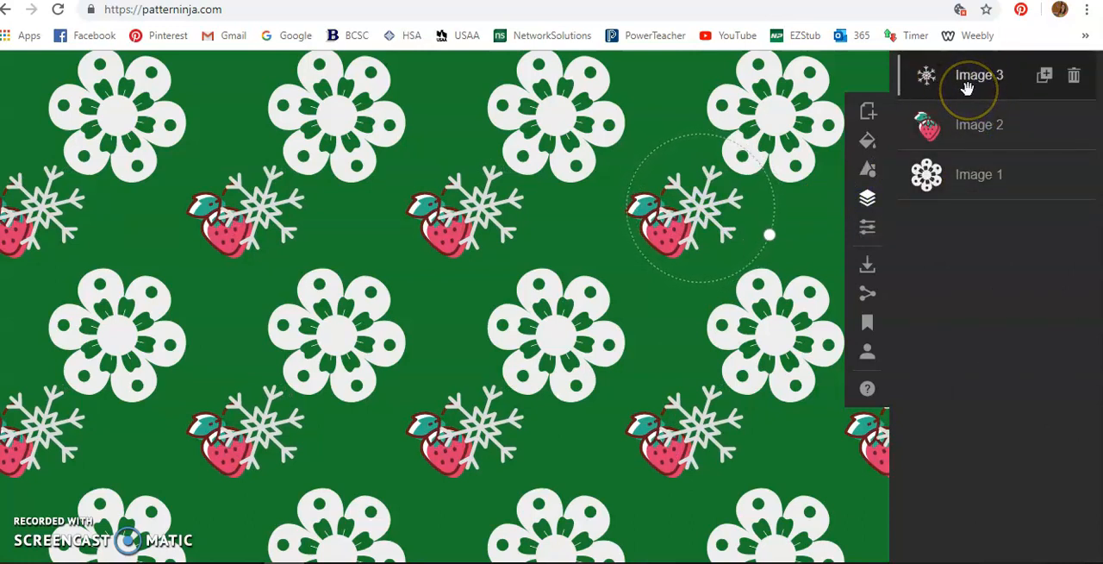
{"action": "left_click_drag", "start_coordinate": [980, 177], "coordinate": [737, 200]}
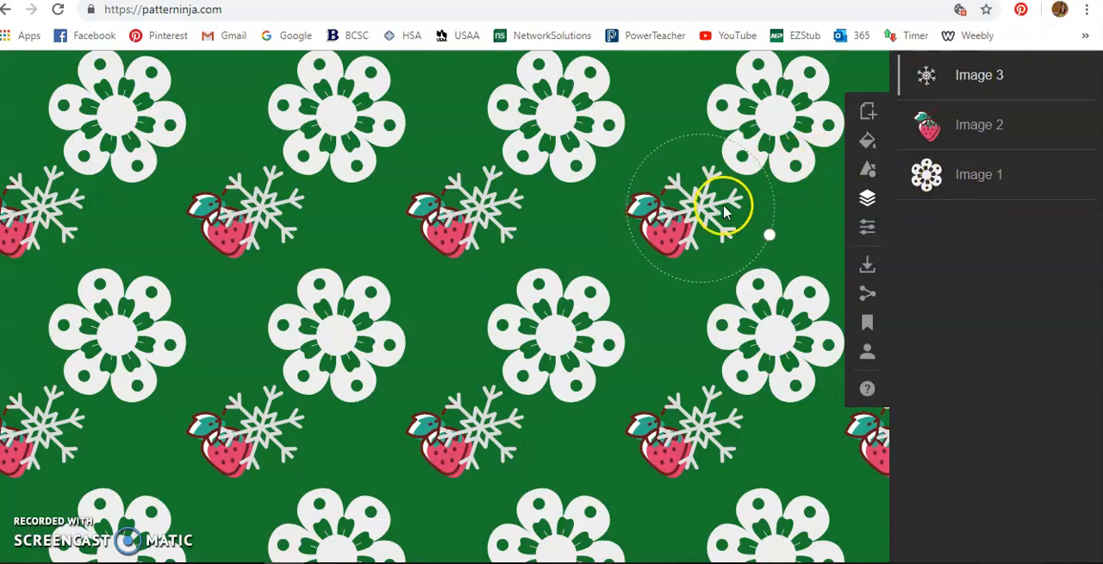
{"action": "left_click_drag", "start_coordinate": [969, 128], "coordinate": [973, 81]}
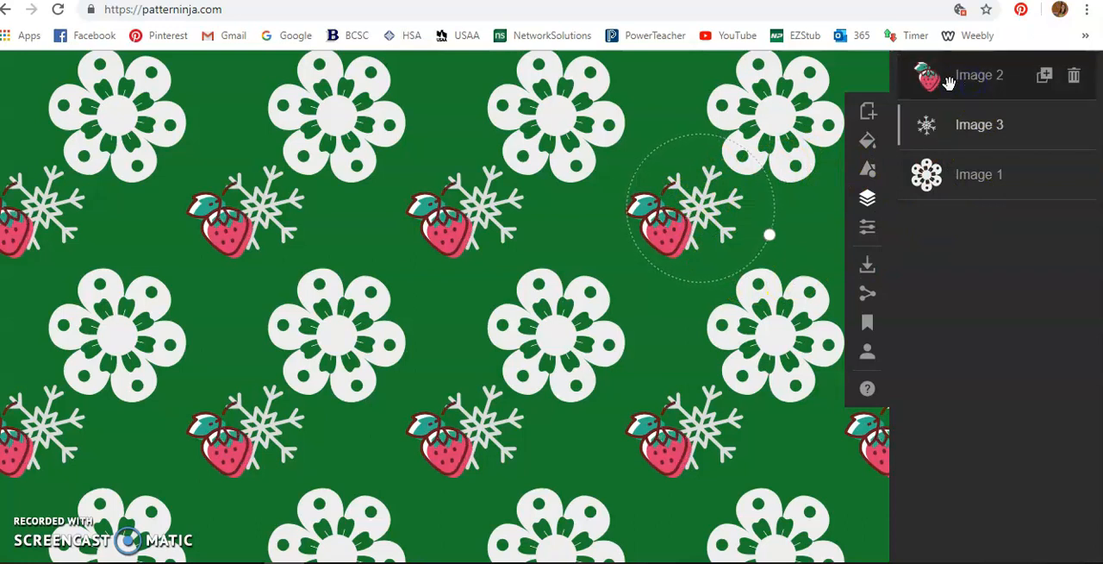
Step: Move the snowflake, Image 3, below the flower, Image 1, in the layer order and tuck it partly under the flower's lower-left petal
{"action": "left_click", "coordinate": [960, 136]}
{"action": "left_click_drag", "start_coordinate": [956, 128], "coordinate": [957, 167]}
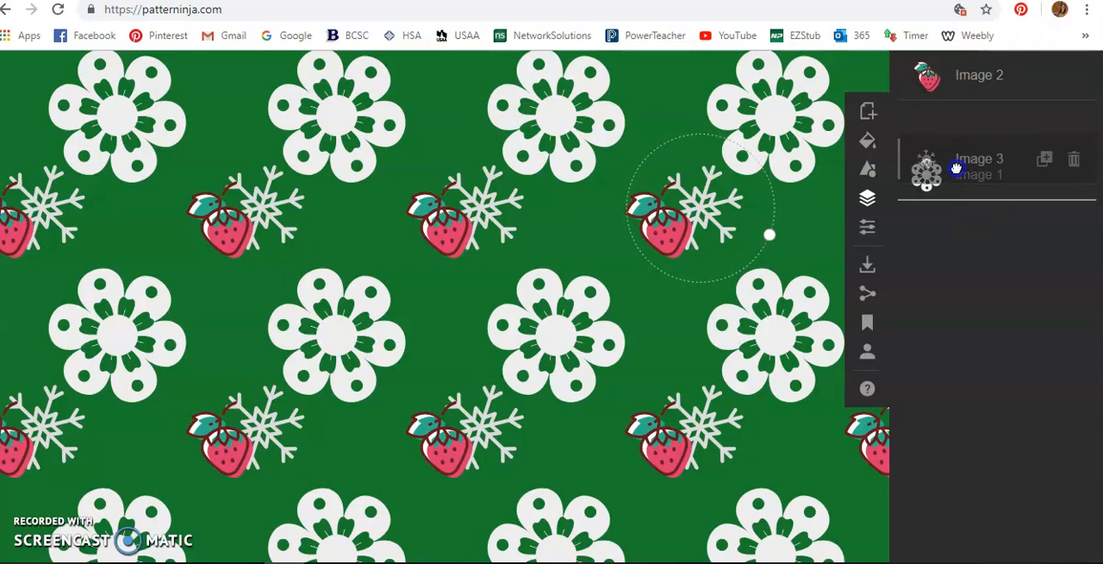
{"action": "left_click_drag", "start_coordinate": [956, 168], "coordinate": [957, 166]}
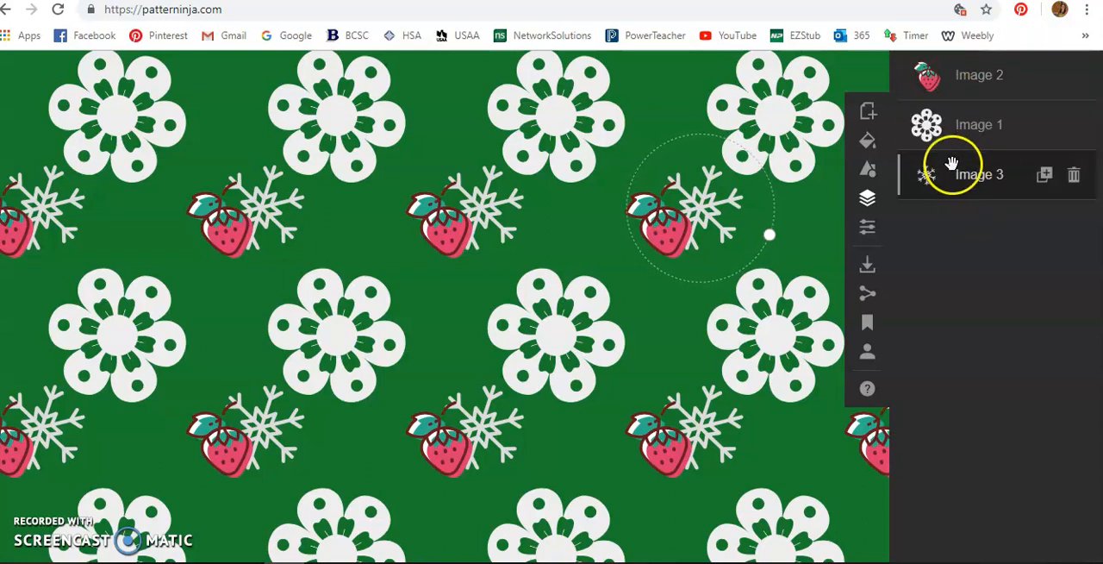
{"action": "left_click_drag", "start_coordinate": [705, 207], "coordinate": [737, 197]}
Step: Enlarge the flower, Image 1, and reposition it slightly so it still partly covers the snowflake
{"action": "left_click", "coordinate": [787, 103]}
{"action": "left_click", "coordinate": [943, 125]}
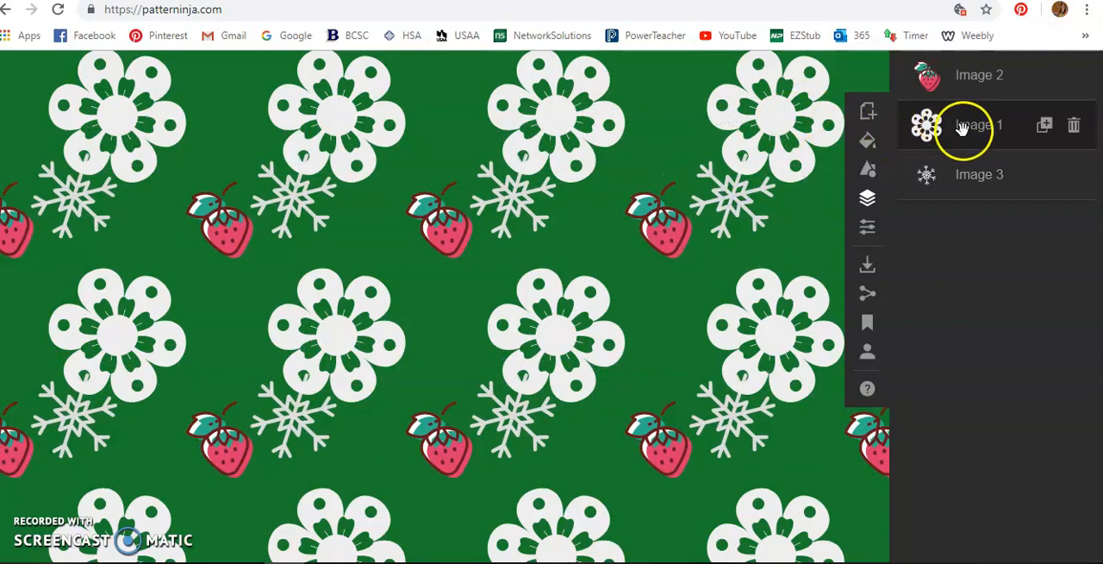
{"action": "left_click", "coordinate": [744, 104]}
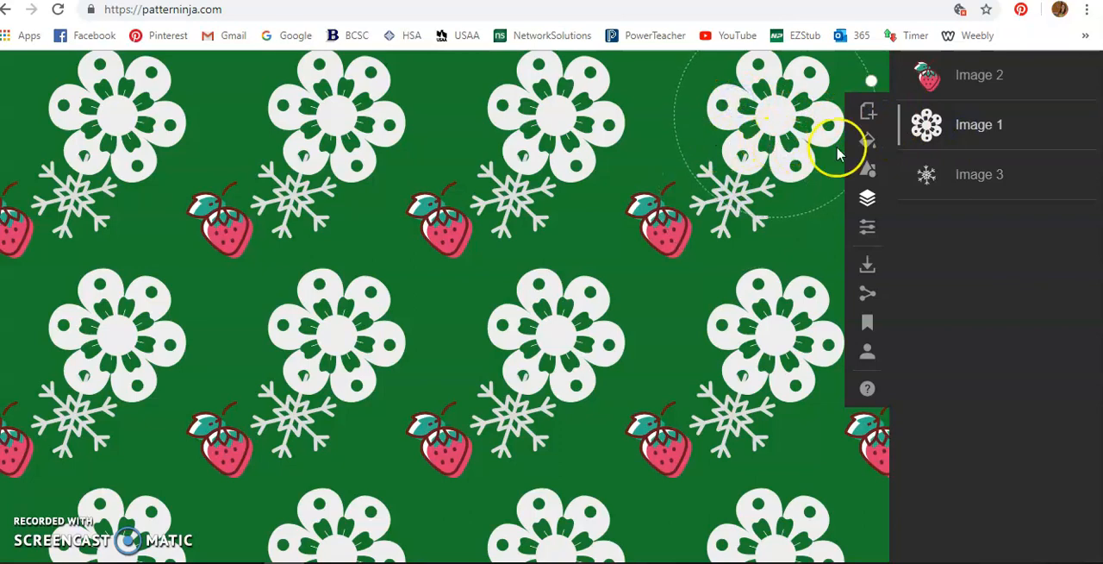
{"action": "left_click", "coordinate": [554, 327]}
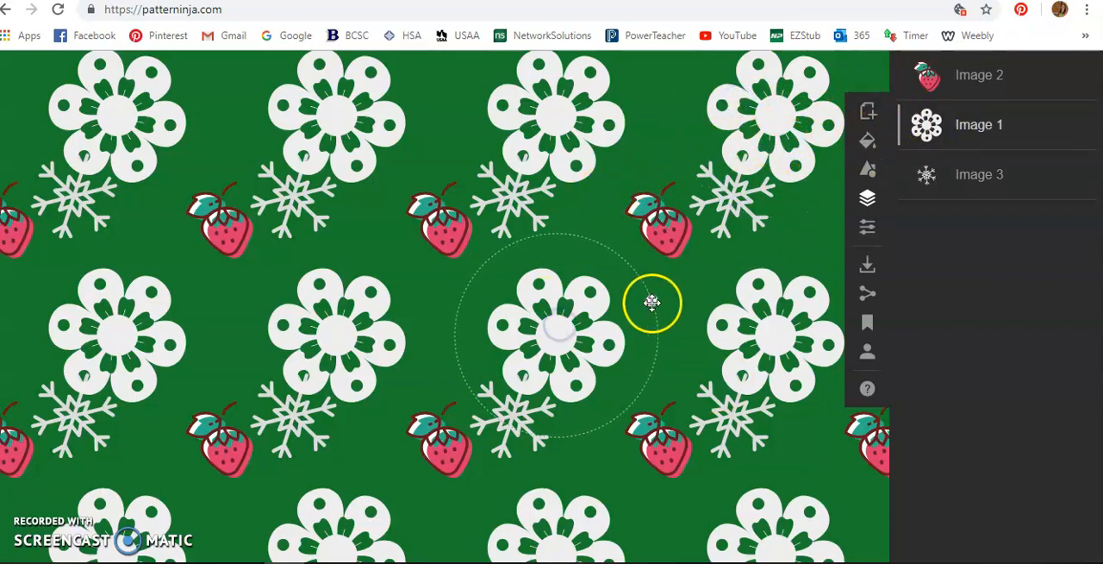
{"action": "left_click_drag", "start_coordinate": [652, 304], "coordinate": [694, 310]}
{"action": "left_click_drag", "start_coordinate": [566, 314], "coordinate": [584, 309]}
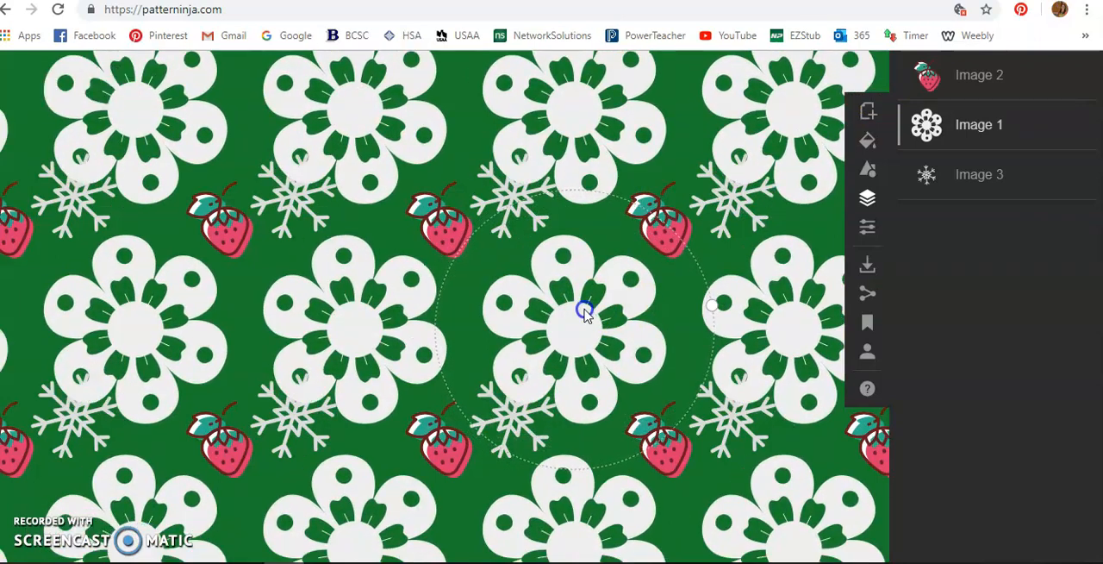
Step: Try the flower, Image 1, below the snowflake, Image 3, in the layer order and return it to its place above
{"action": "left_click", "coordinate": [867, 143]}
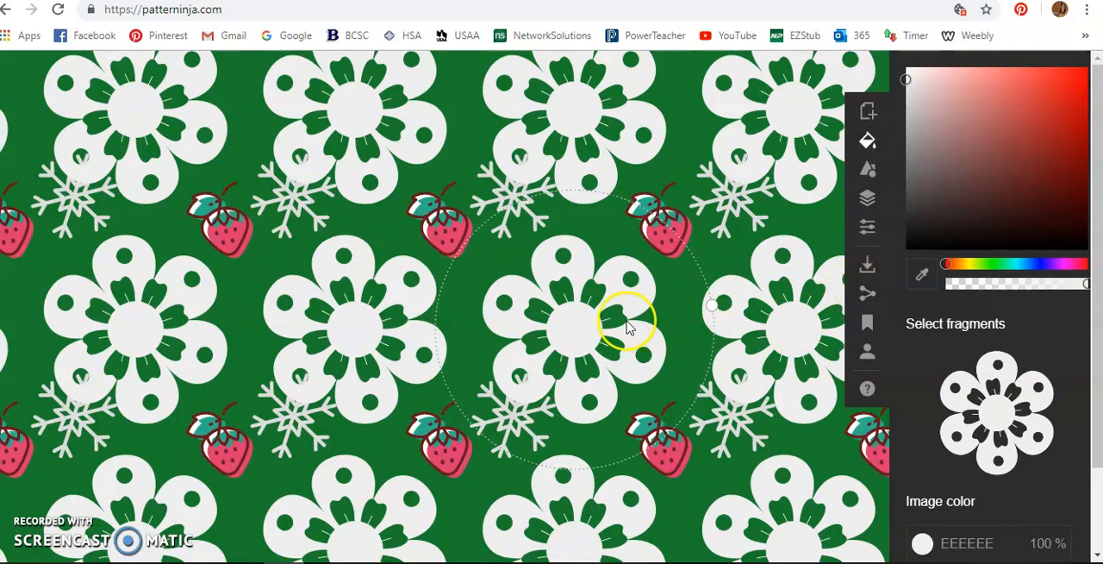
{"action": "left_click", "coordinate": [867, 203]}
{"action": "left_click_drag", "start_coordinate": [965, 134], "coordinate": [975, 128]}
{"action": "left_click", "coordinate": [984, 185]}
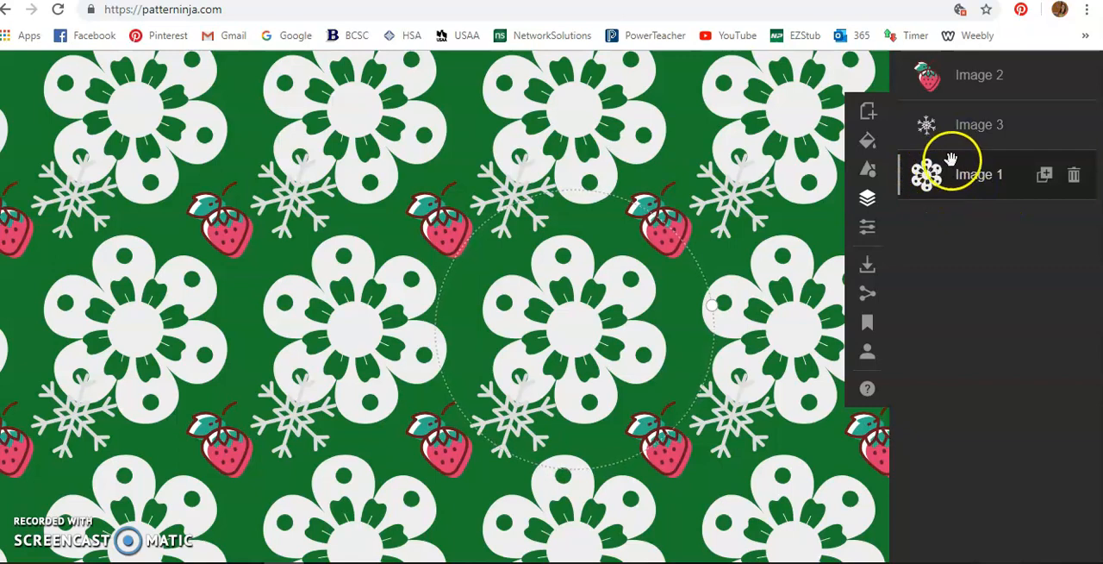
{"action": "mouse_move", "coordinate": [975, 182]}
{"action": "left_mouse_down"}
{"action": "mouse_move", "coordinate": [960, 83]}
{"action": "mouse_move", "coordinate": [943, 225]}
{"action": "mouse_move", "coordinate": [958, 228]}
{"action": "left_mouse_up"}
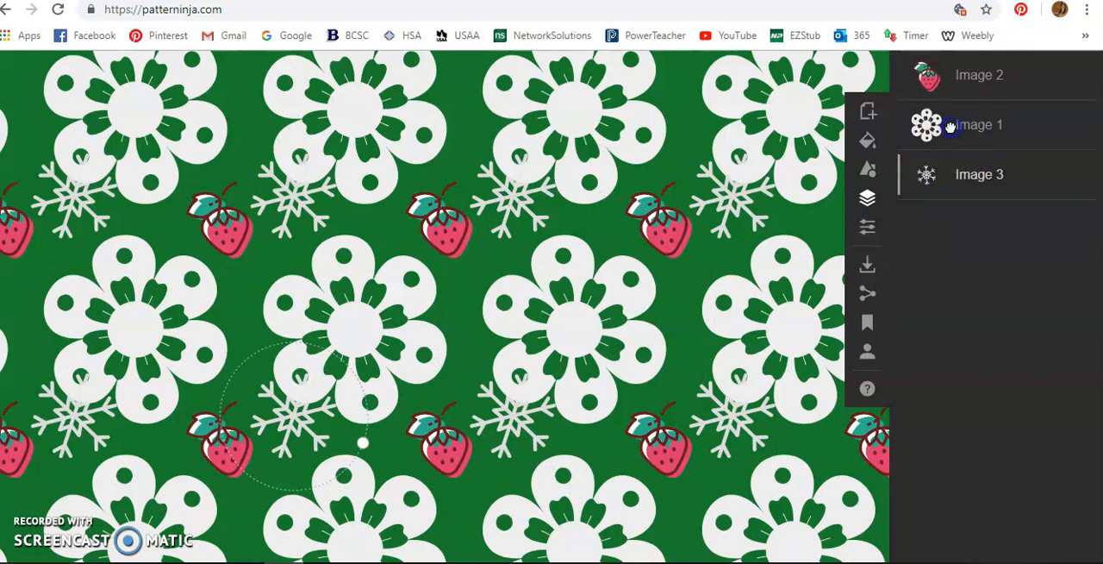
Step: Recolor the snowflake, trying magenta first and settling on a bright cyan
{"action": "left_click", "coordinate": [869, 142]}
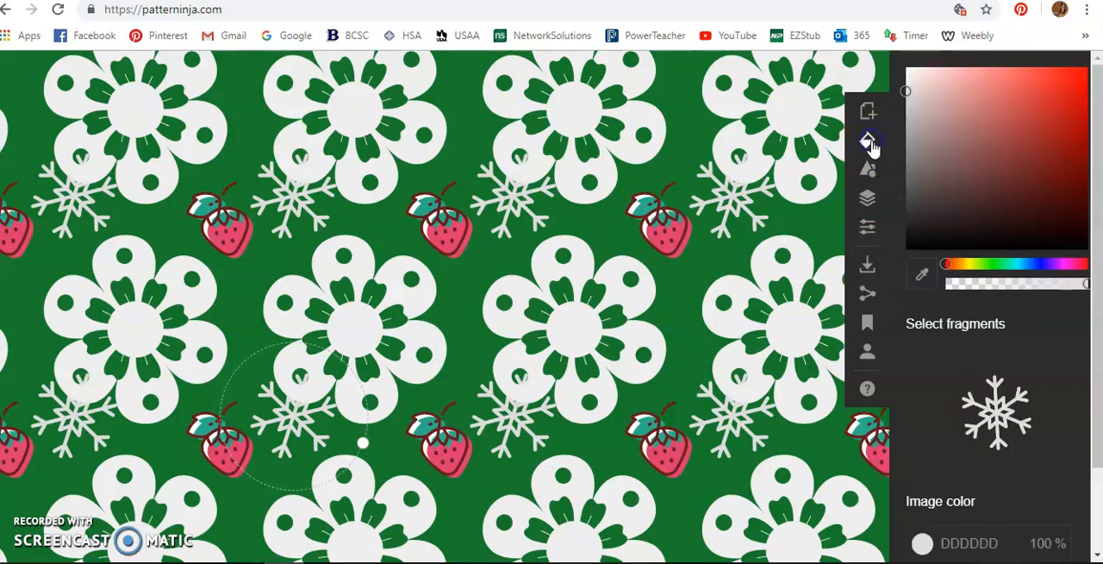
{"action": "left_click", "coordinate": [1063, 264]}
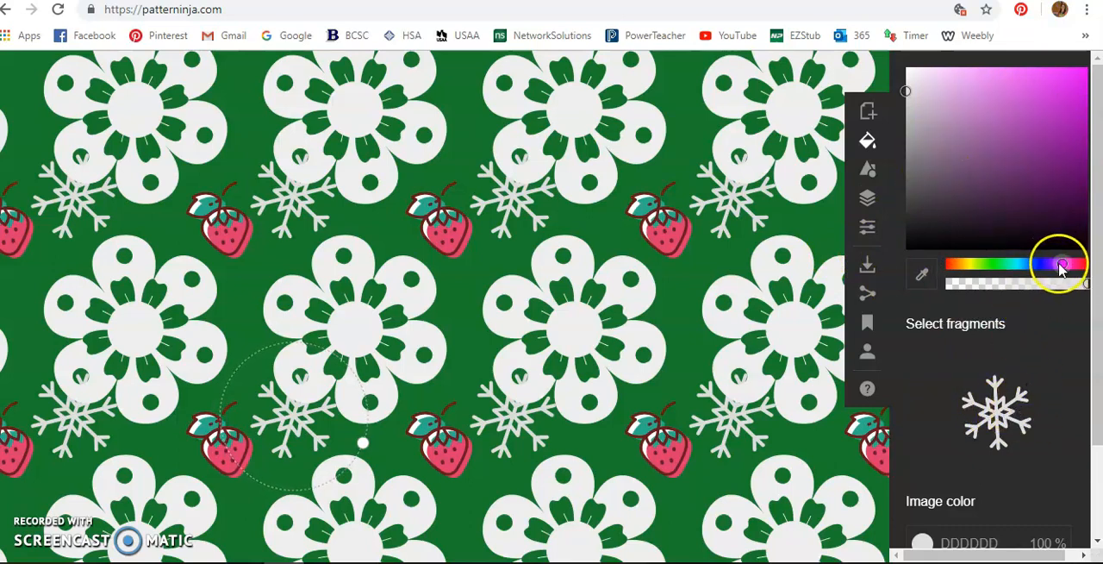
{"action": "left_click", "coordinate": [1066, 97]}
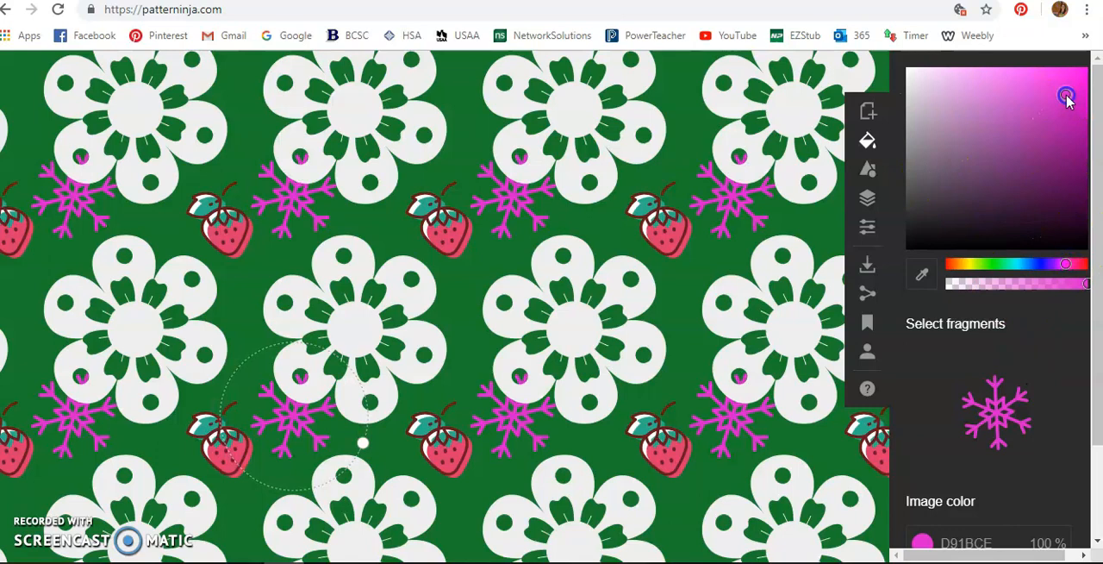
{"action": "left_click", "coordinate": [1017, 262]}
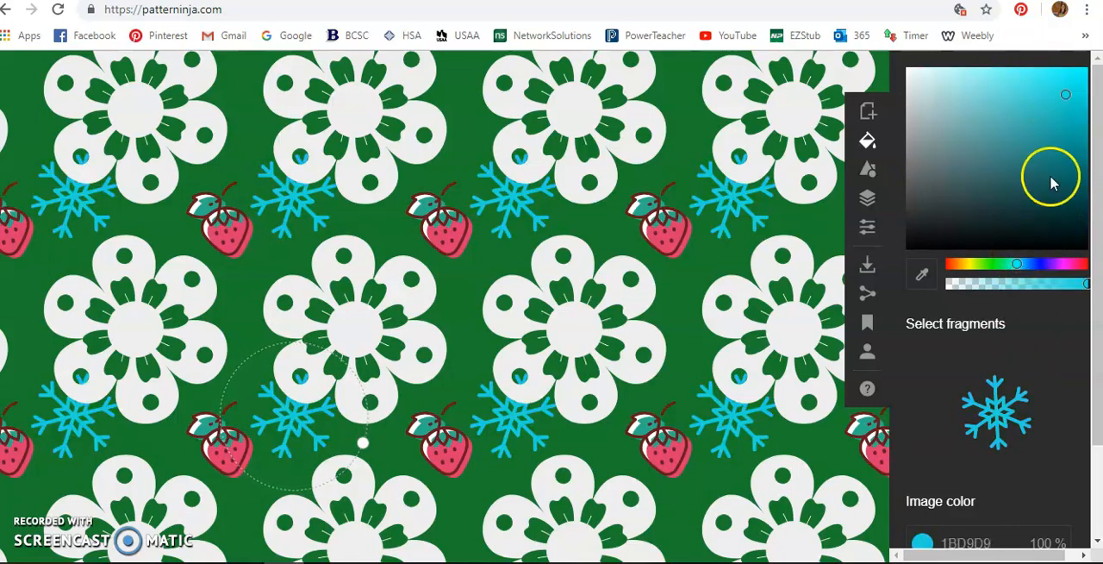
{"action": "left_click", "coordinate": [1043, 74]}
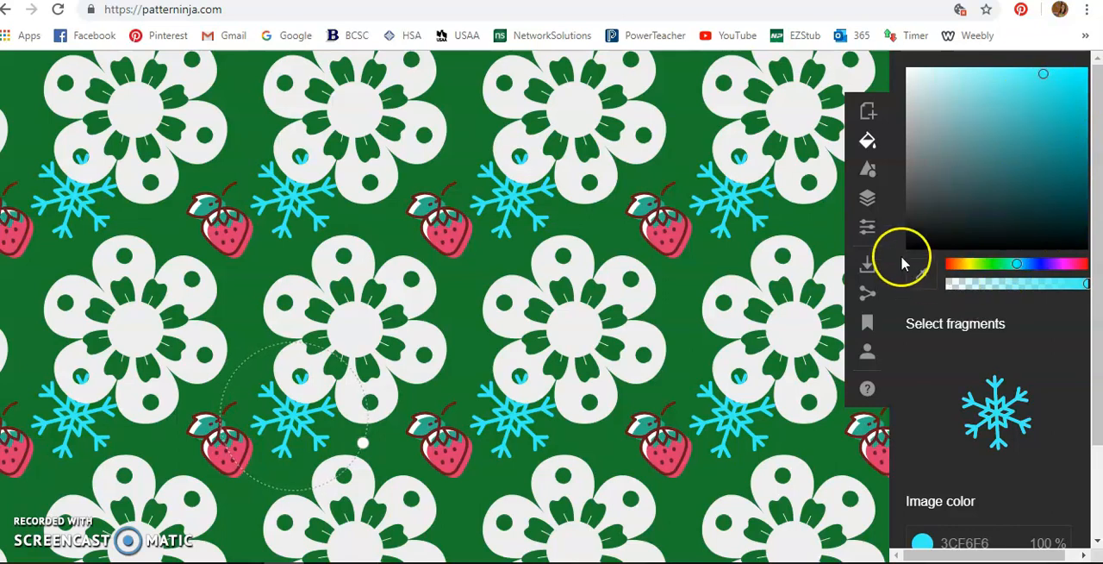
Step: Recolor the flower, Image 1, in golden yellow CDA916
{"action": "left_click", "coordinate": [867, 198]}
{"action": "left_click", "coordinate": [935, 138]}
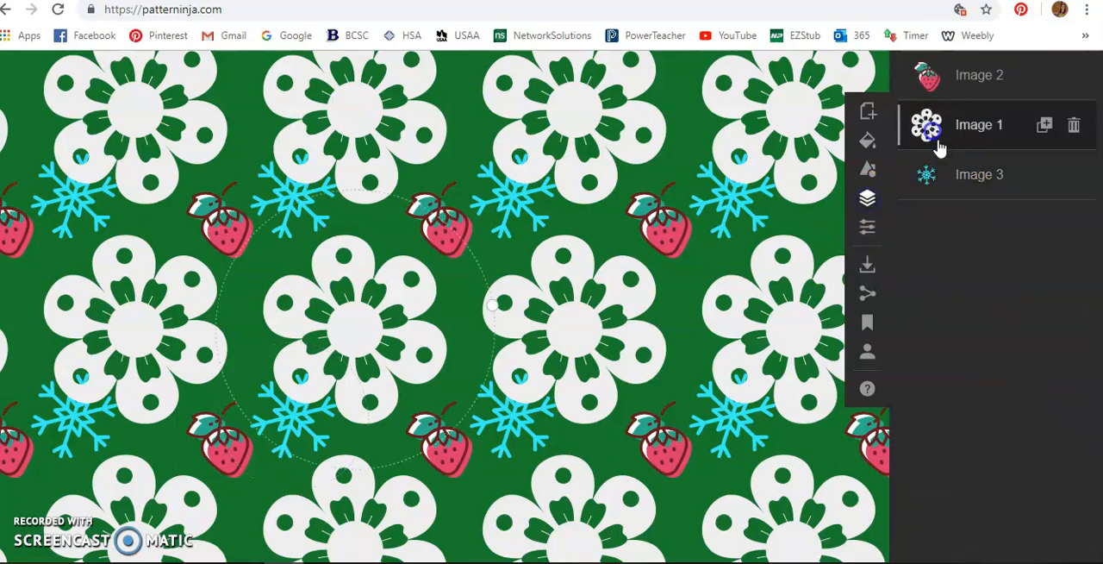
{"action": "left_click", "coordinate": [868, 142]}
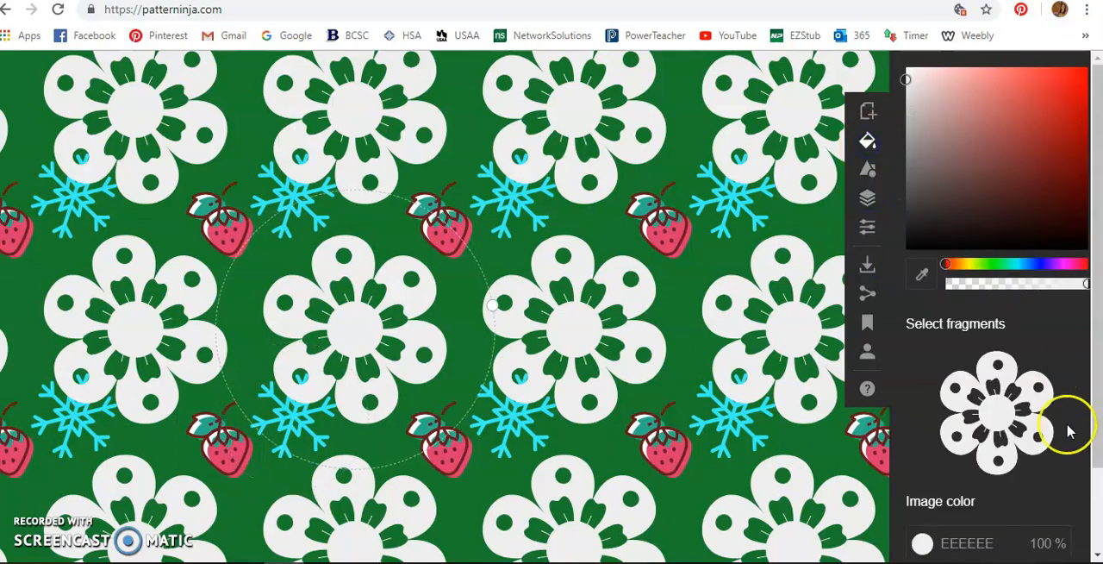
{"action": "left_click", "coordinate": [965, 263]}
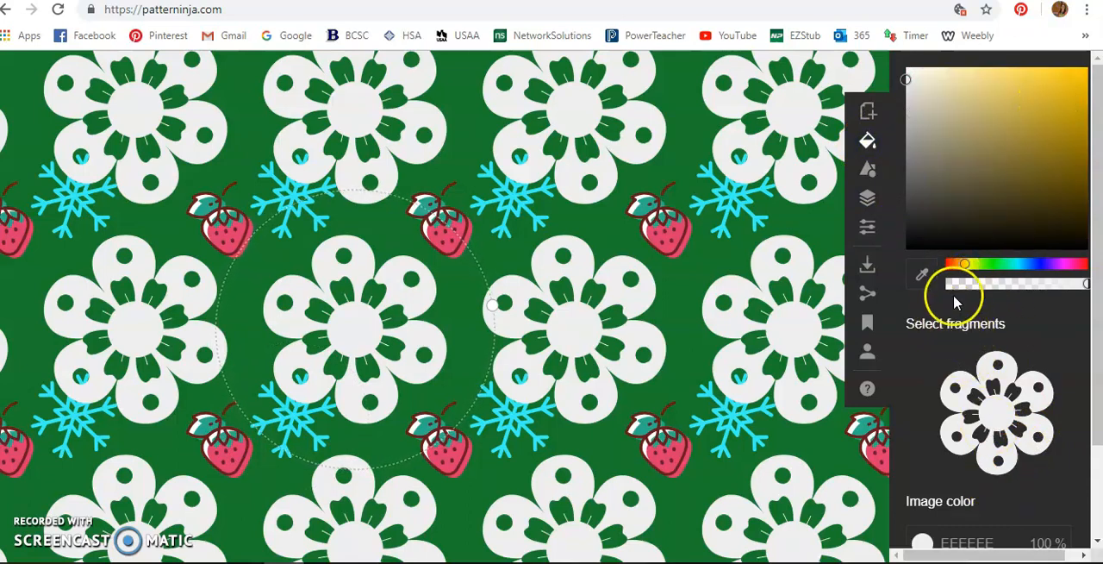
{"action": "left_click", "coordinate": [1069, 104]}
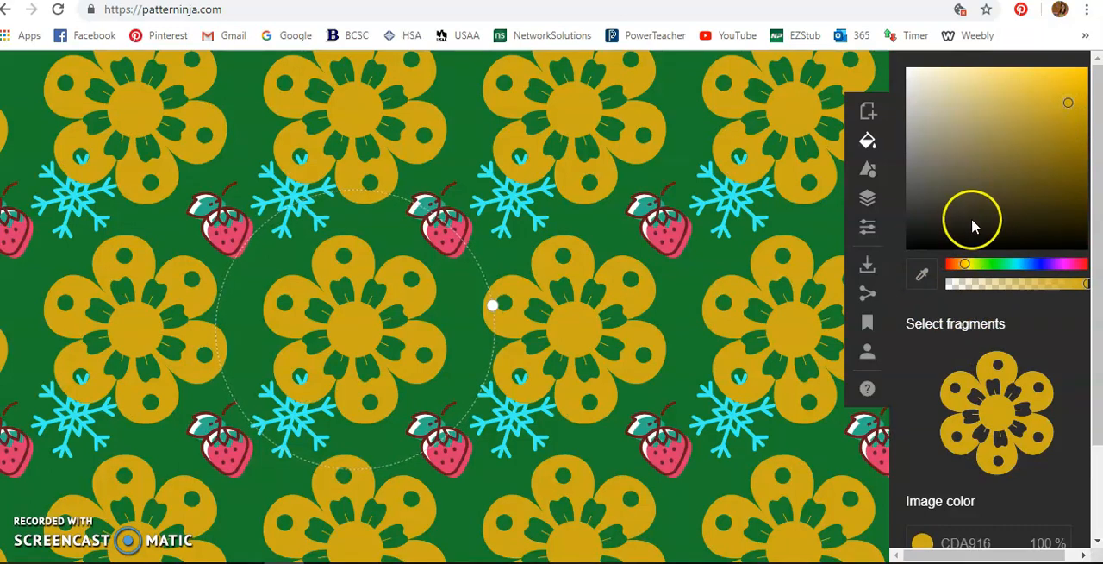
Step: Select the leaf outline fragment of the strawberry image and recolor it dark green 265533
{"action": "left_click", "coordinate": [656, 220]}
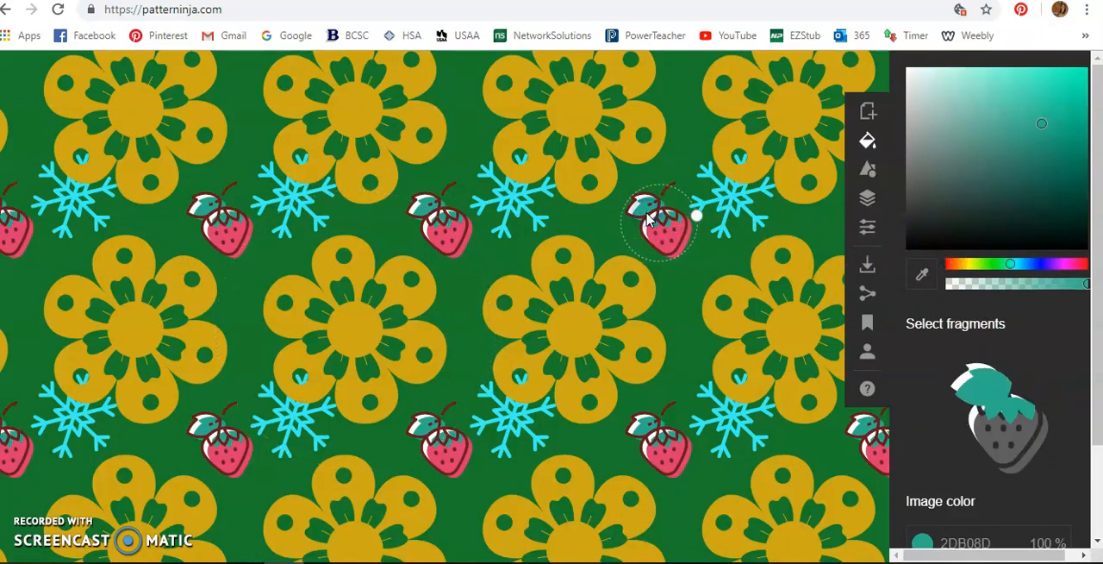
{"action": "left_click", "coordinate": [658, 232]}
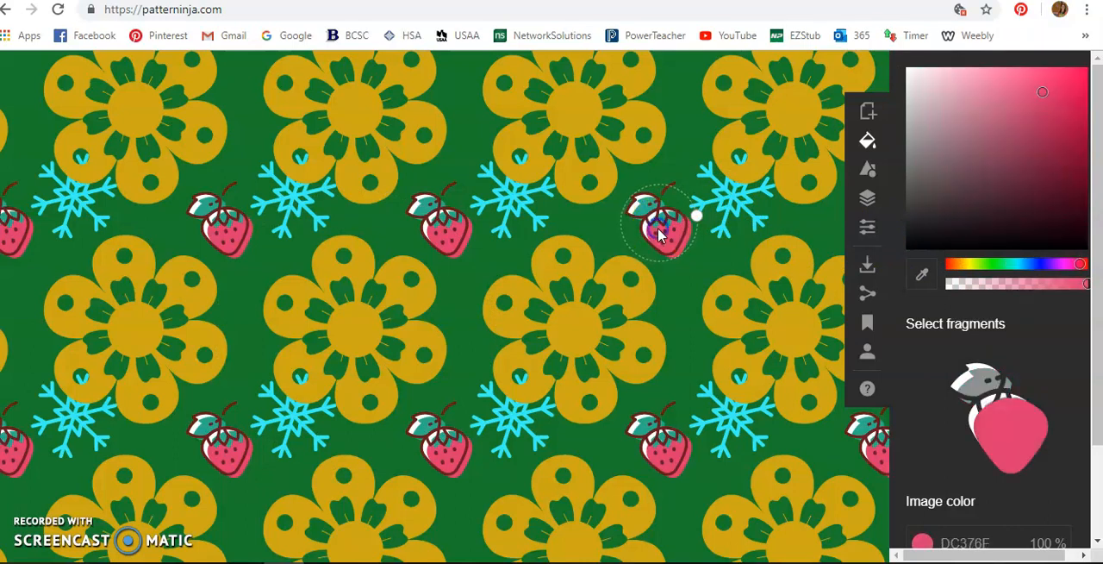
{"action": "left_click", "coordinate": [665, 223]}
{"action": "left_click", "coordinate": [999, 389]}
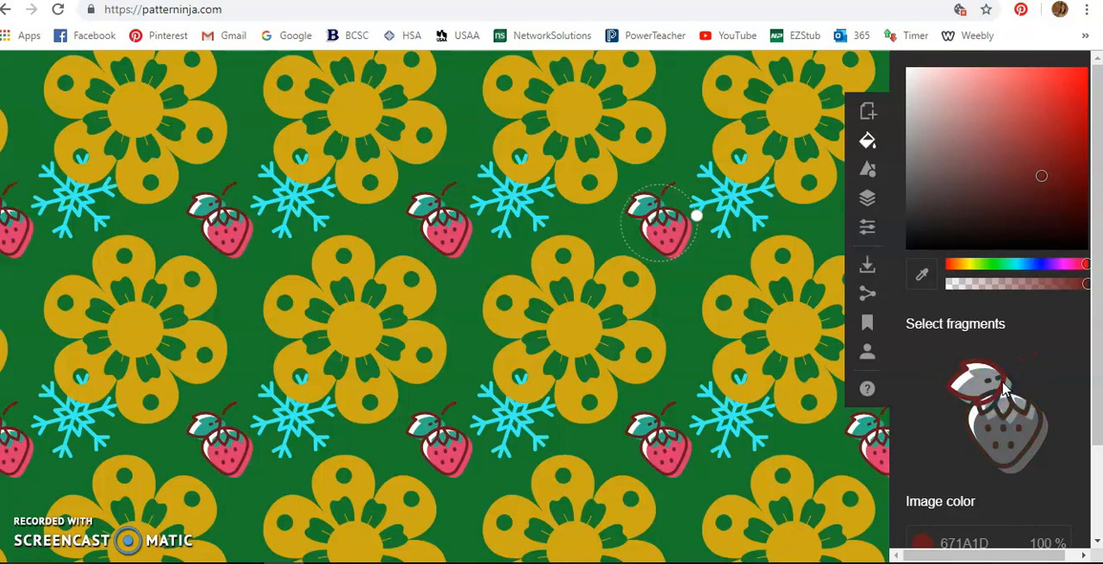
{"action": "left_click", "coordinate": [1000, 264]}
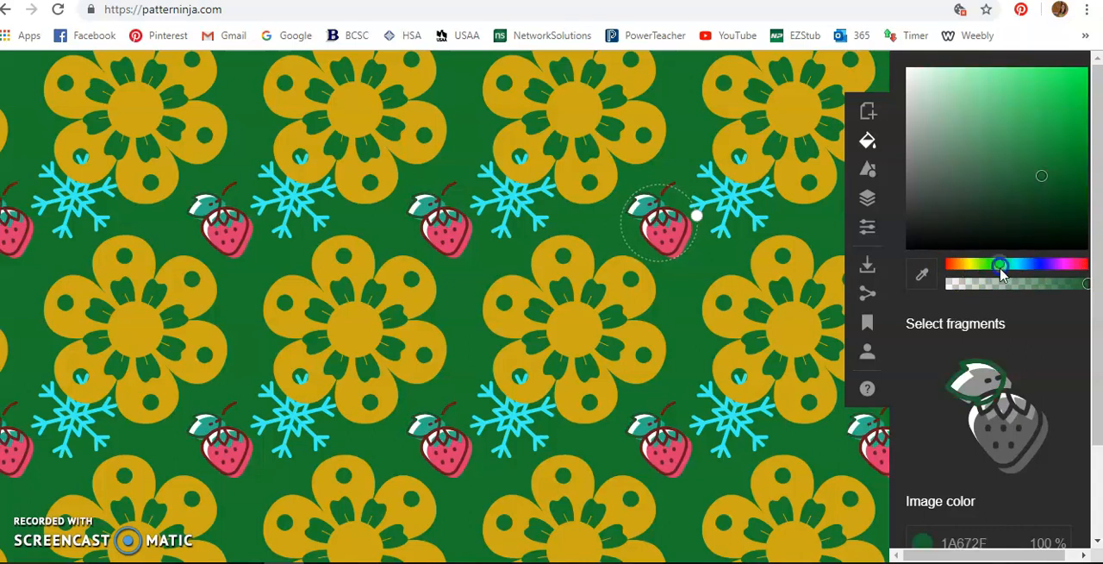
{"action": "left_click", "coordinate": [1007, 189]}
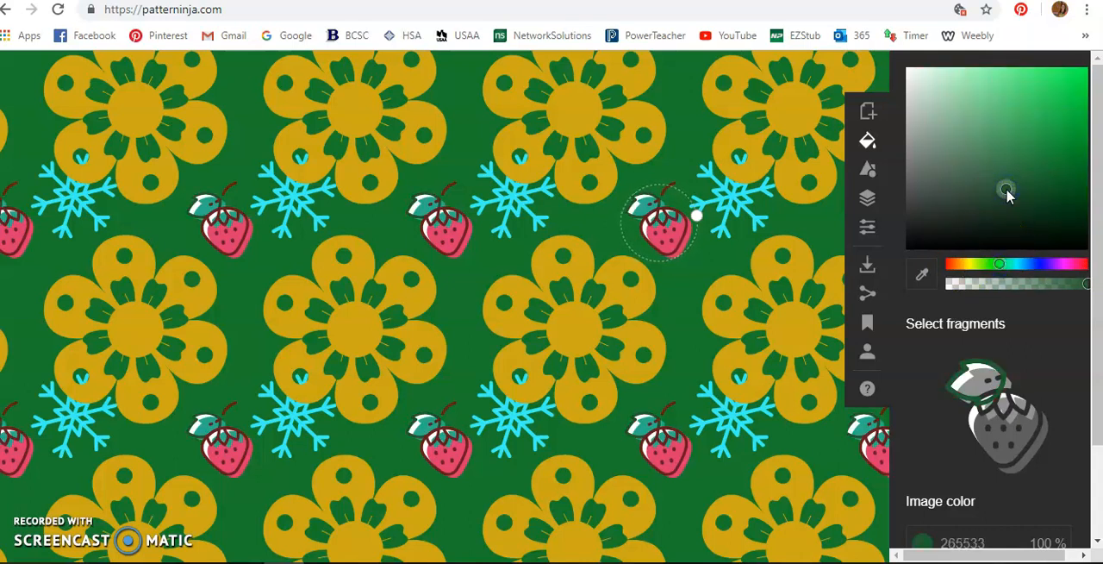
Step: Recolor the body fragment of the strawberry in bright pink F051C5
{"action": "left_click", "coordinate": [1026, 431]}
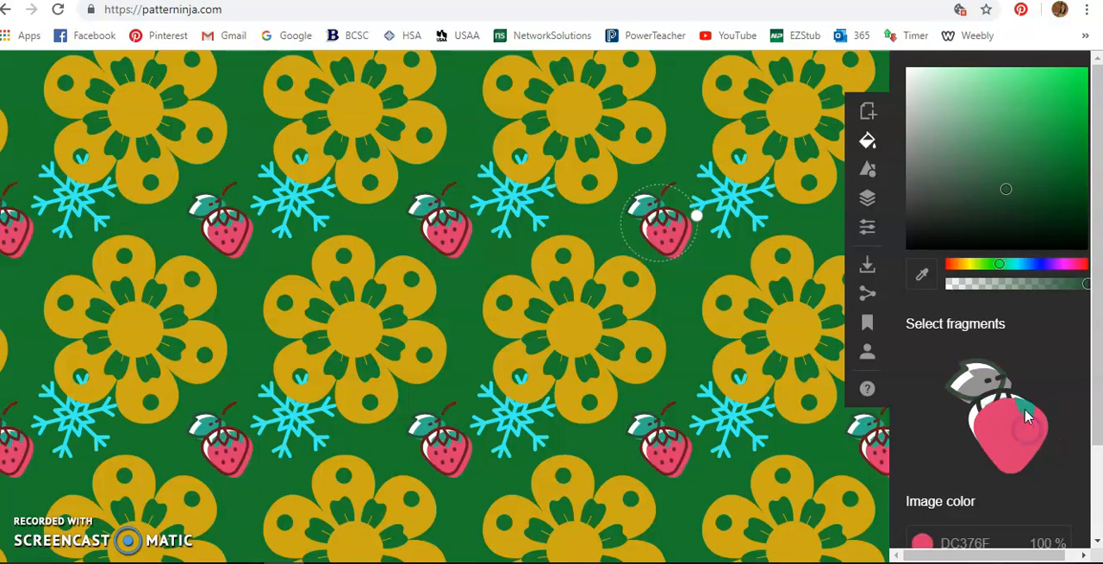
{"action": "left_click", "coordinate": [1065, 264]}
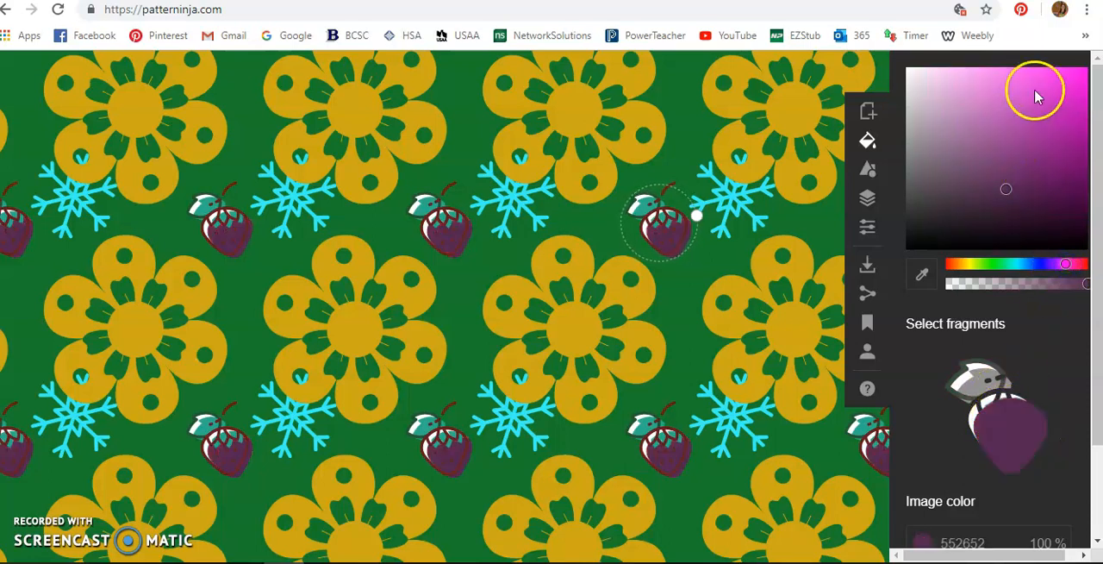
{"action": "left_click", "coordinate": [1070, 264]}
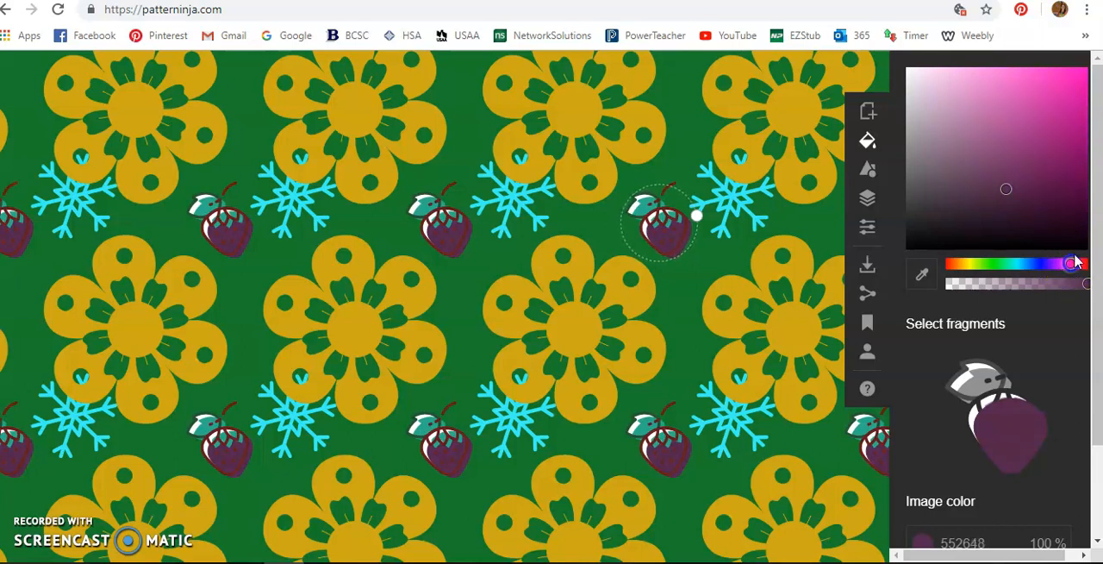
{"action": "left_click", "coordinate": [1027, 78]}
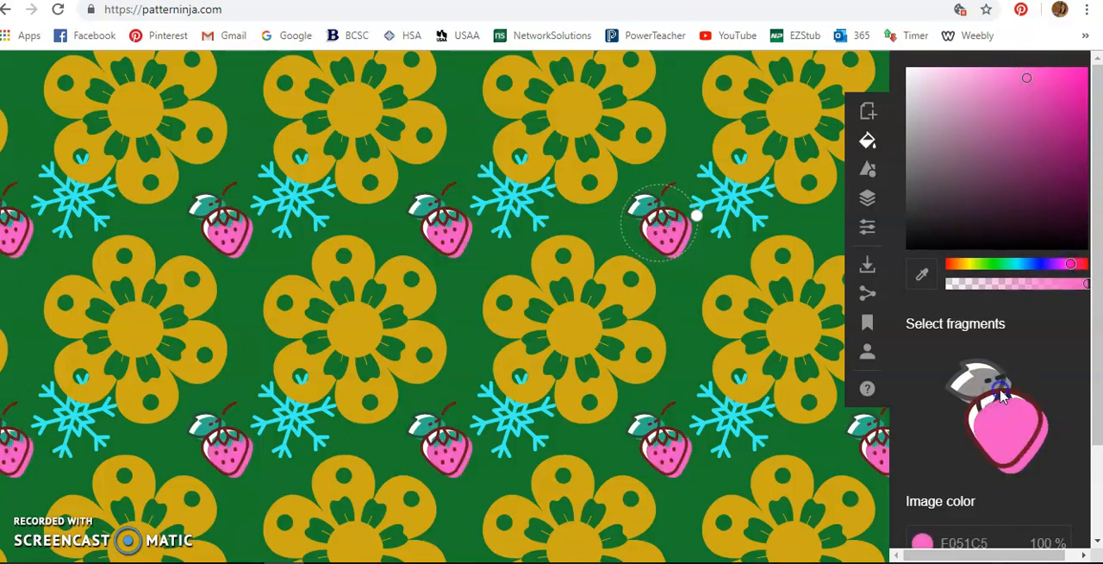
Step: Recolor the outline around the strawberry's body in bright red FC0F38
{"action": "left_click", "coordinate": [1002, 395]}
{"action": "left_click", "coordinate": [1082, 263]}
{"action": "left_click", "coordinate": [1078, 70]}
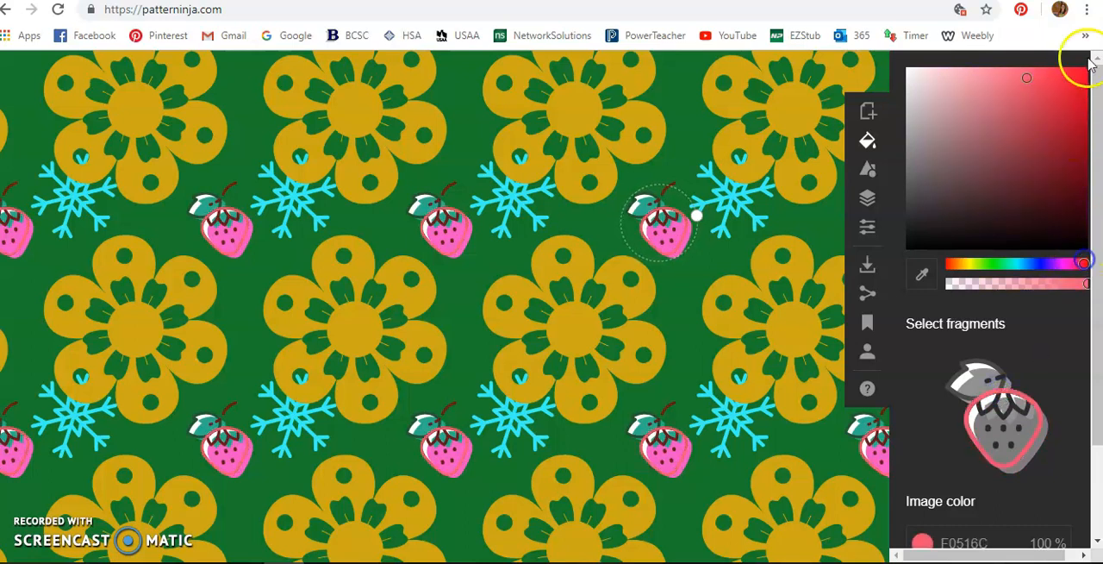
Step: Recolor the small V-shaped outline at the top center of the strawberry in medium green 50B443
{"action": "left_click", "coordinate": [984, 390]}
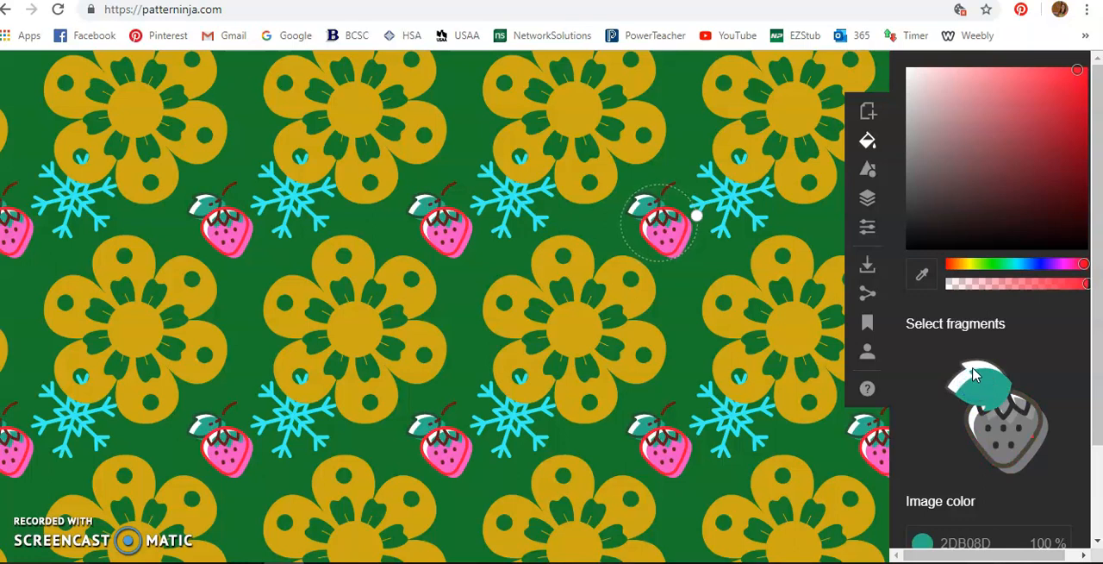
{"action": "left_click", "coordinate": [1013, 410]}
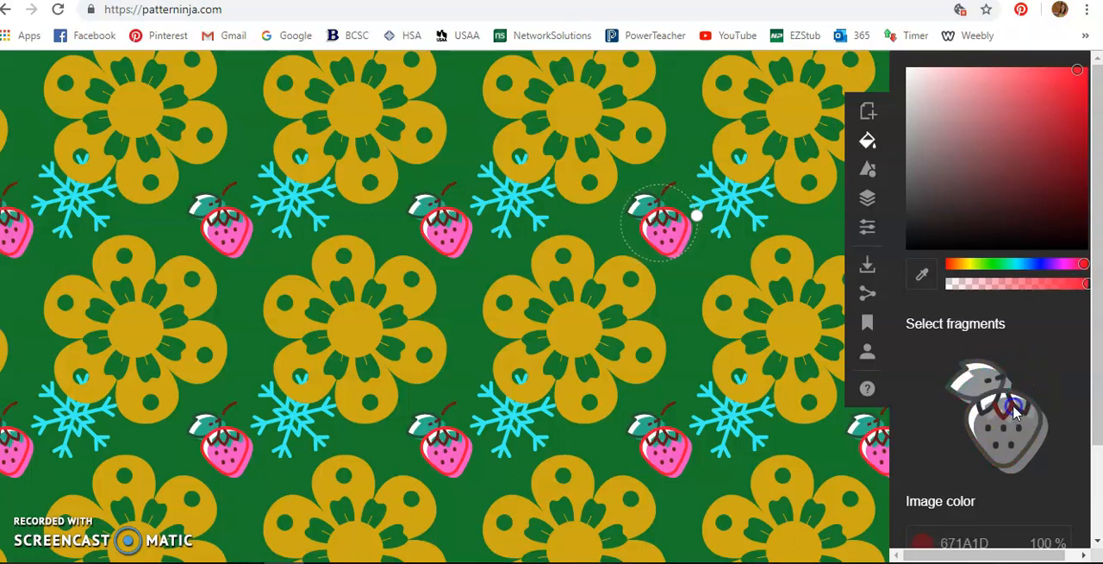
{"action": "left_click", "coordinate": [1006, 262]}
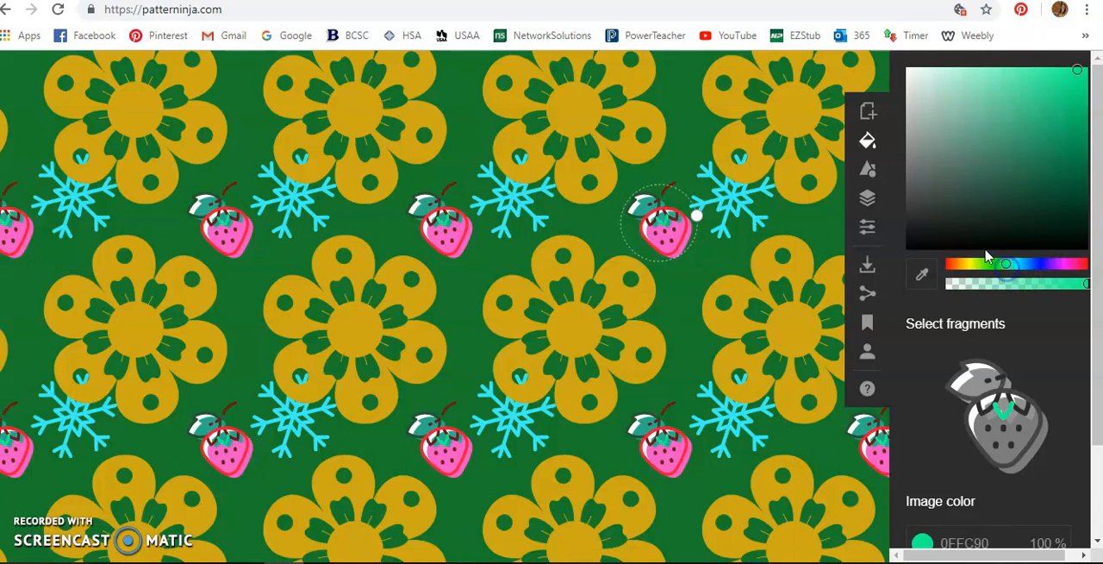
{"action": "left_click", "coordinate": [1013, 195]}
{"action": "left_click_drag", "start_coordinate": [1013, 202], "coordinate": [1022, 126]}
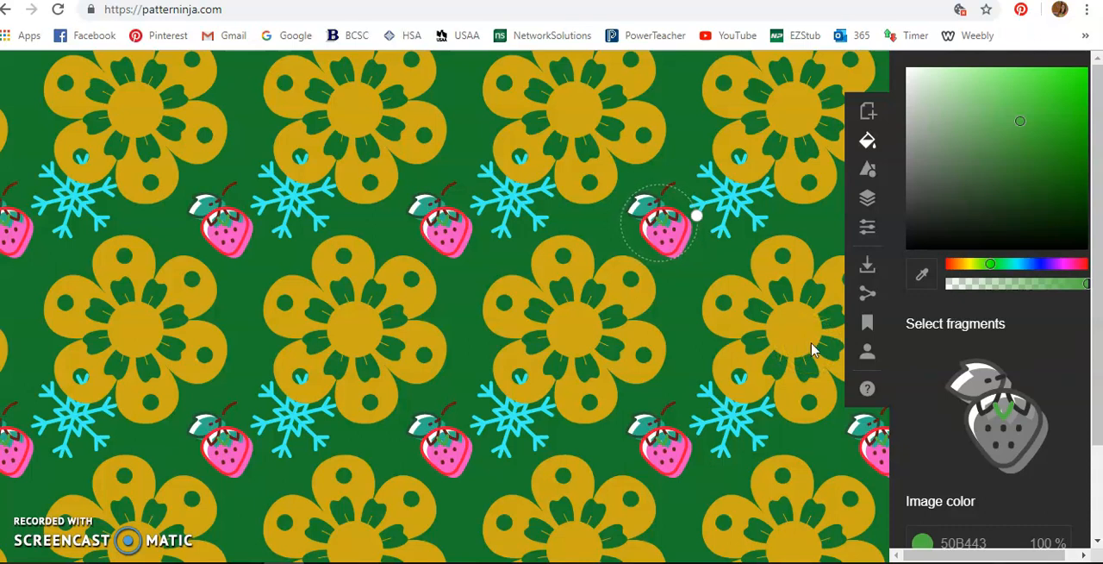
Step: Review the pattern's download format options and the sign-in options for saving, closing each without downloading or signing in
{"action": "left_click", "coordinate": [867, 267]}
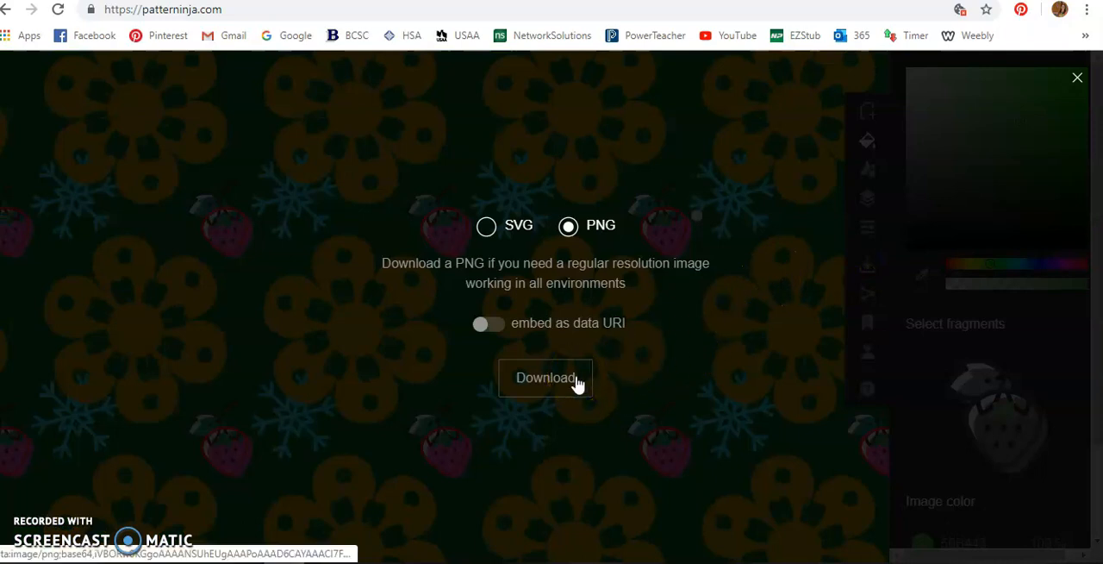
{"action": "left_click", "coordinate": [1077, 79]}
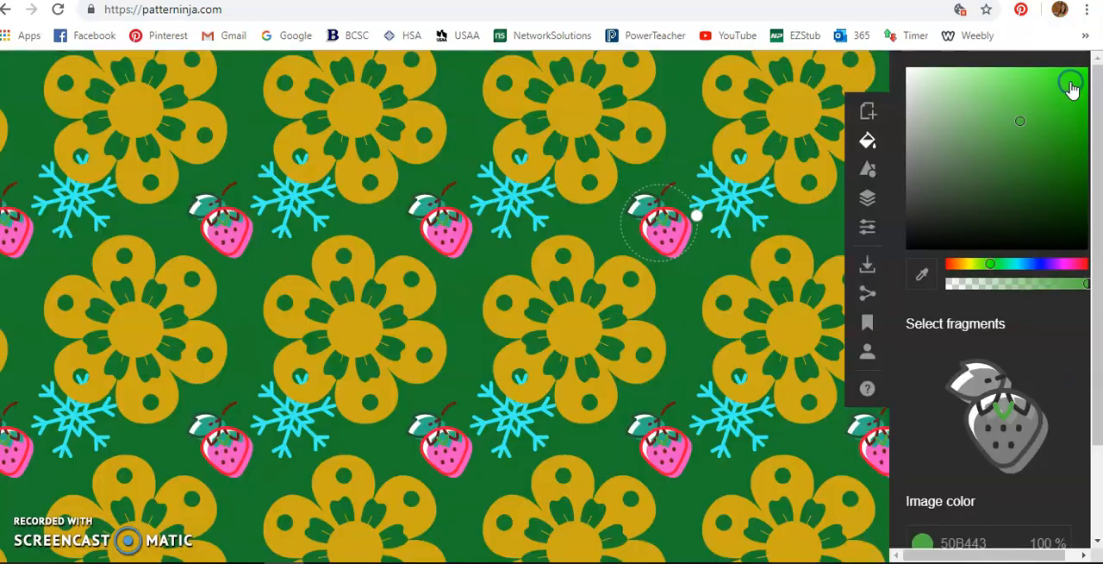
{"action": "left_click", "coordinate": [865, 324]}
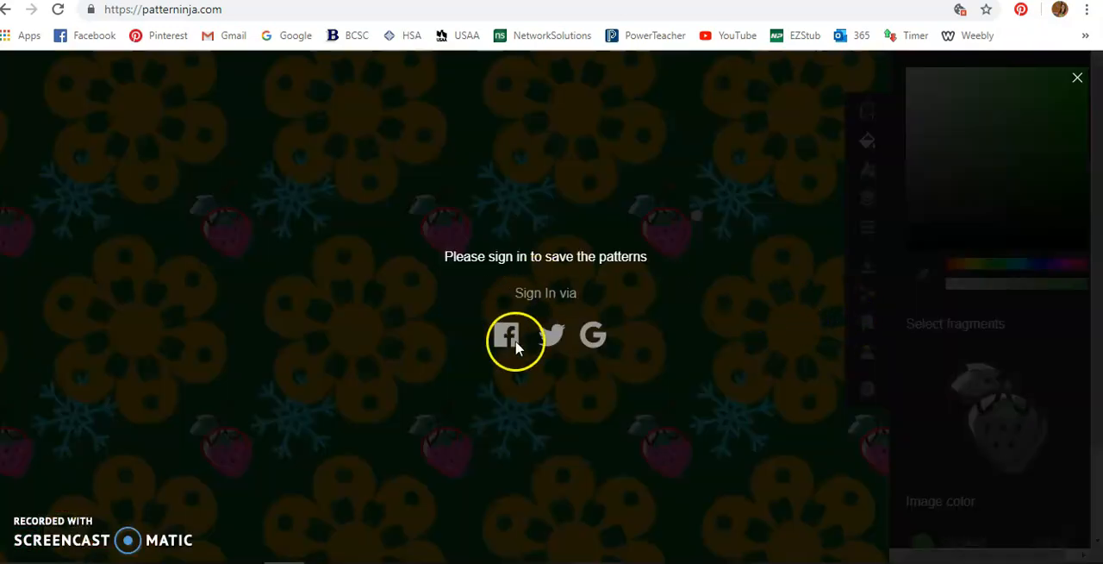
{"action": "left_click", "coordinate": [1077, 78]}
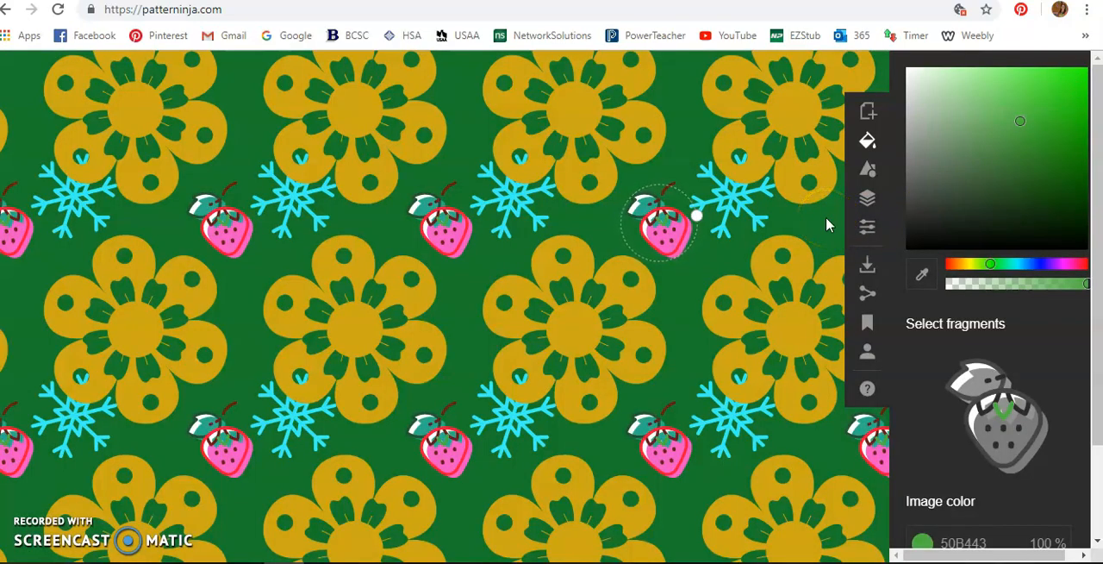
Step: Examine the recolored flower, strawberry and snowflake repeat at a zoom level below 67 %
{"action": "scroll", "coordinate": [650, 240], "scroll_direction": "down", "scroll_amount": 5}
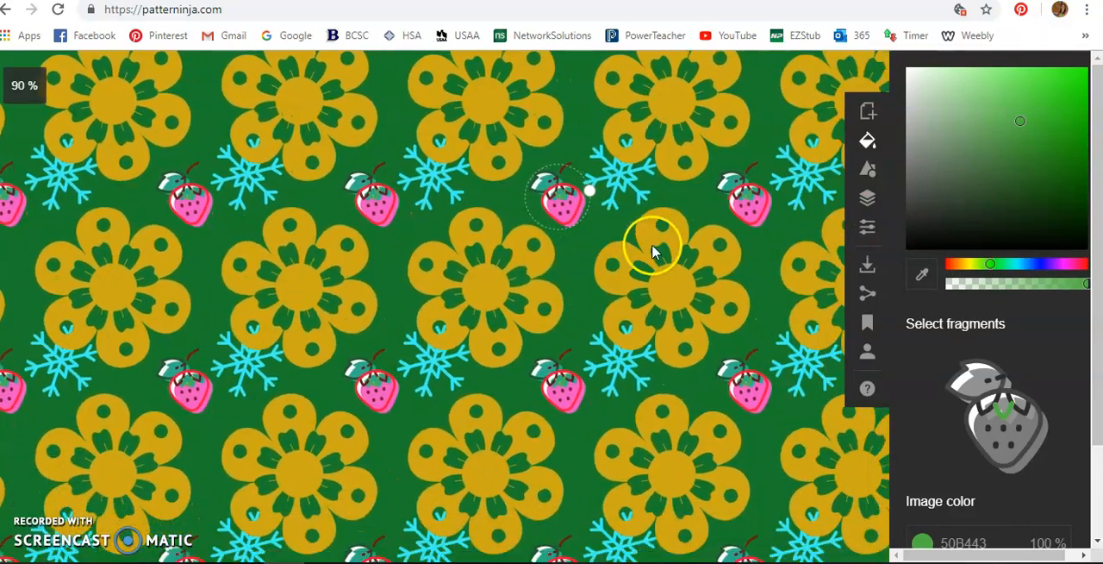
{"action": "scroll", "coordinate": [676, 266], "scroll_direction": "down", "scroll_amount": 4}
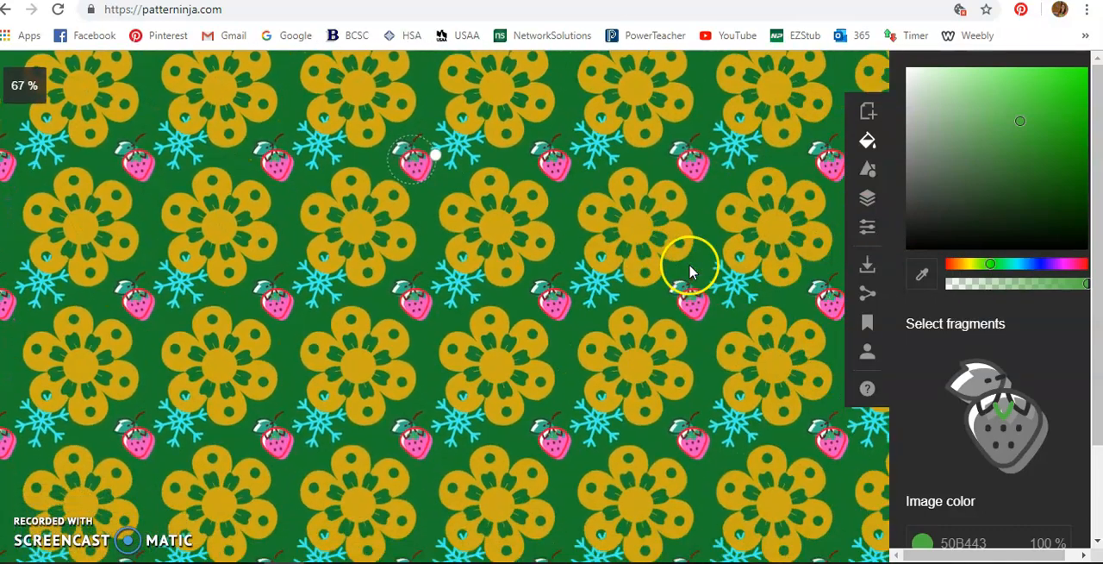
{"action": "scroll", "coordinate": [694, 271], "scroll_direction": "down", "scroll_amount": 1}
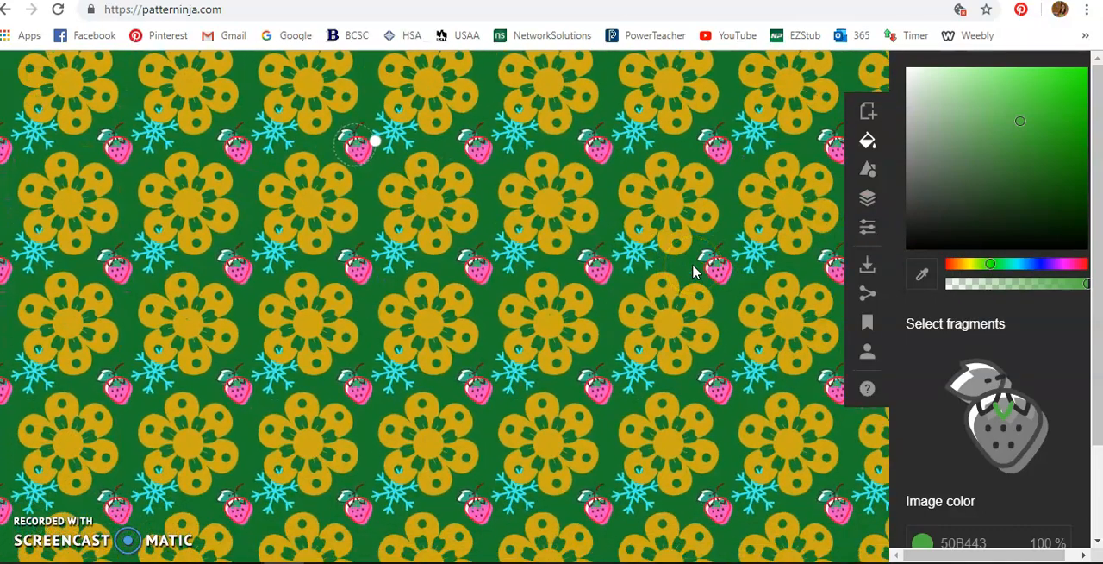